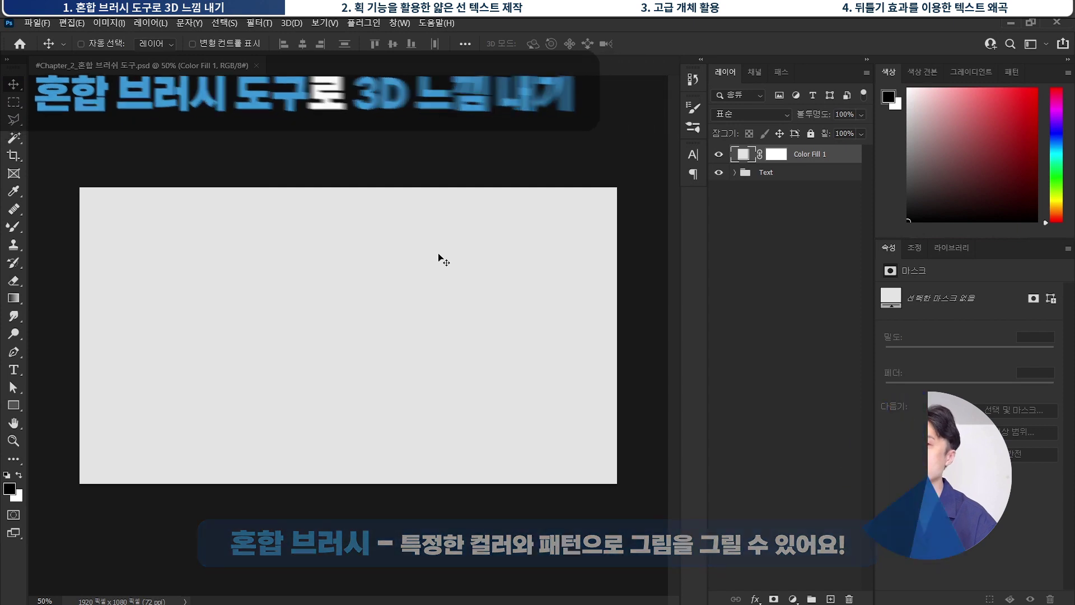
# - Add a new layer and fill it top to bottom with the light-blue-to-magenta gradient from the Pinks presets
pyautogui.click(830, 598)
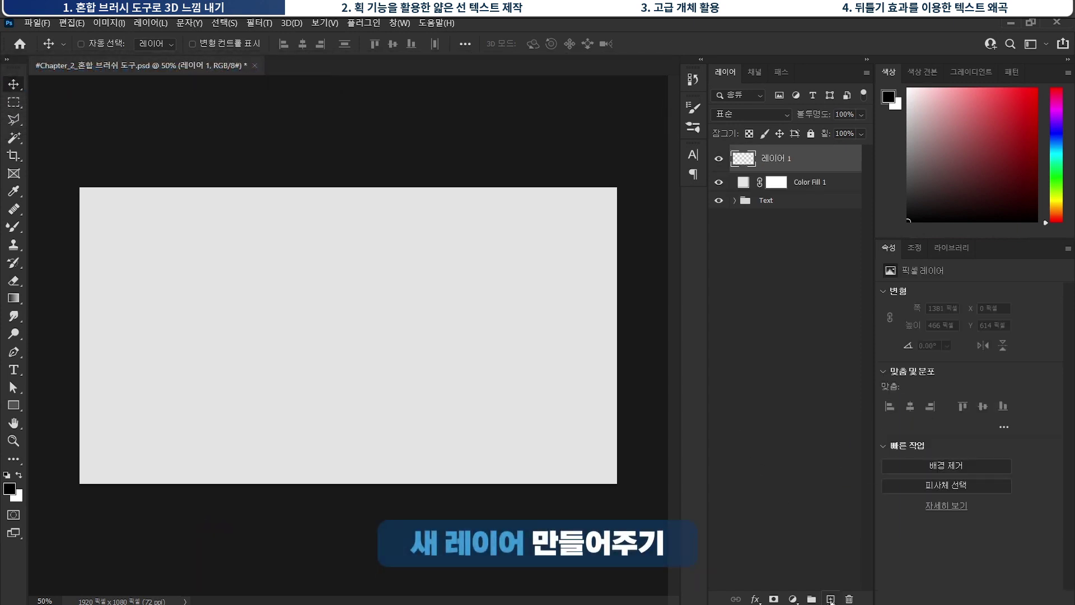
pyautogui.click(14, 298)
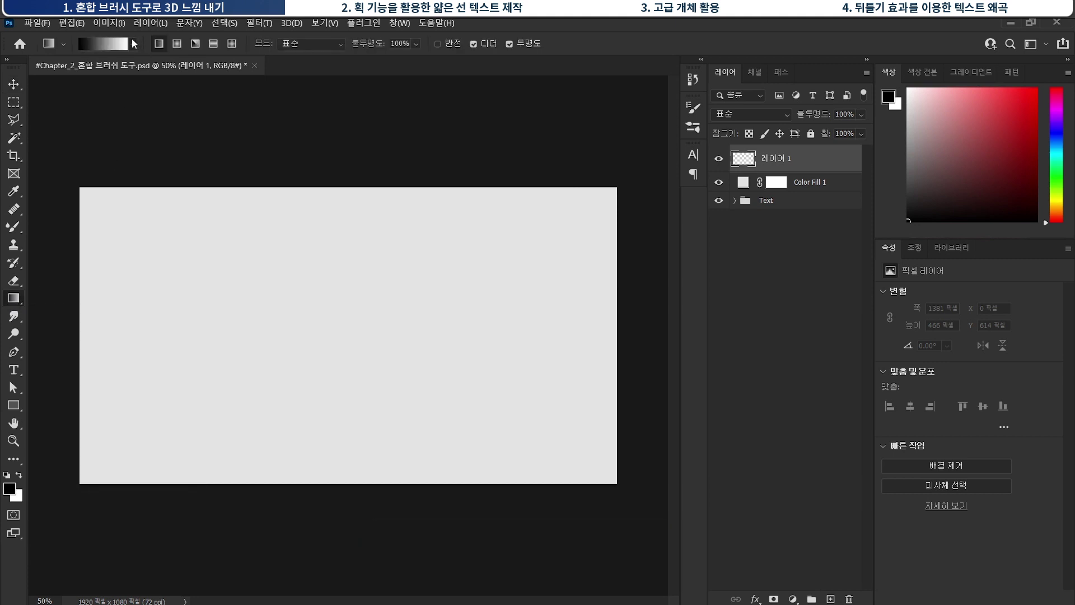
pyautogui.click(133, 45)
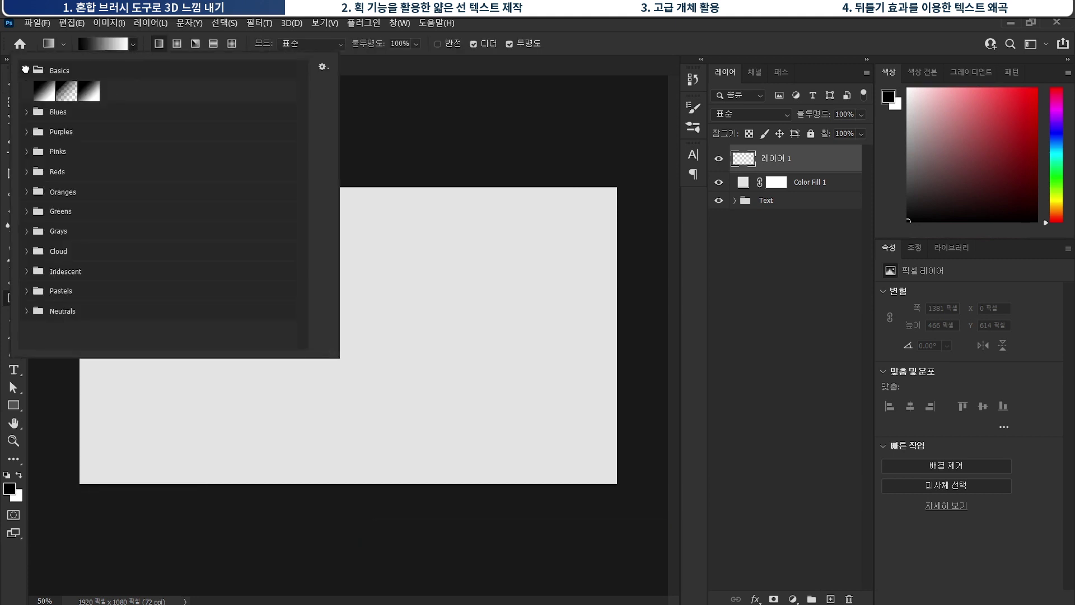
pyautogui.click(27, 71)
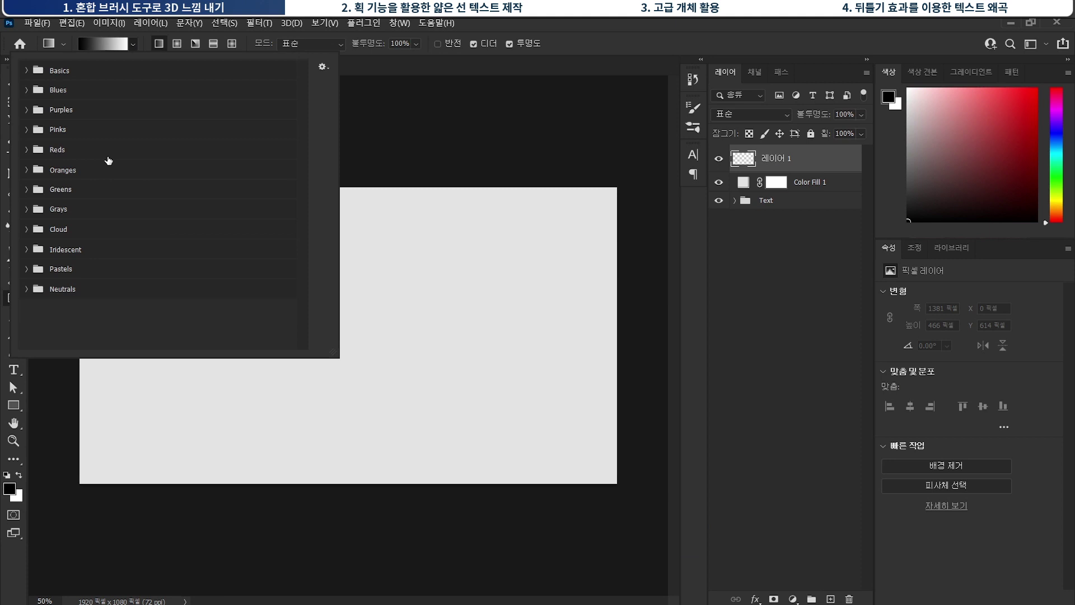
pyautogui.click(26, 130)
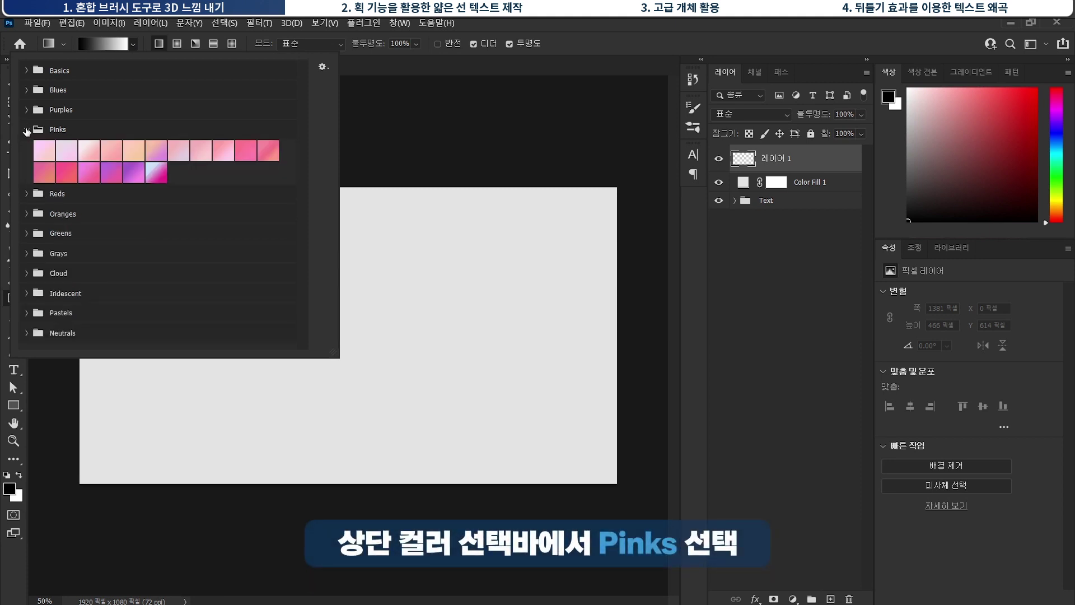
pyautogui.click(158, 176)
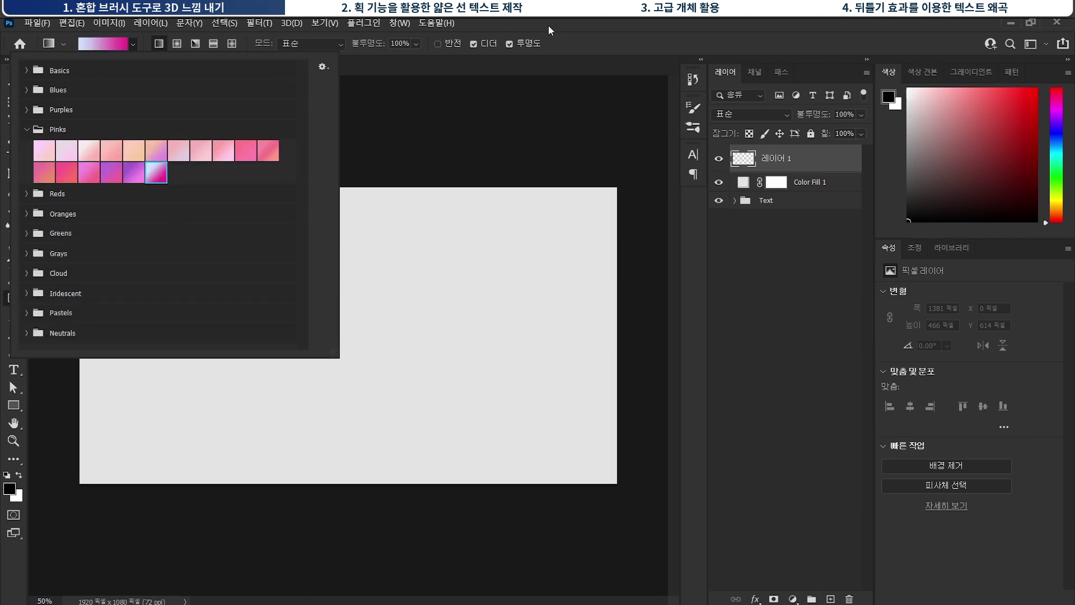
pyautogui.click(333, 189)
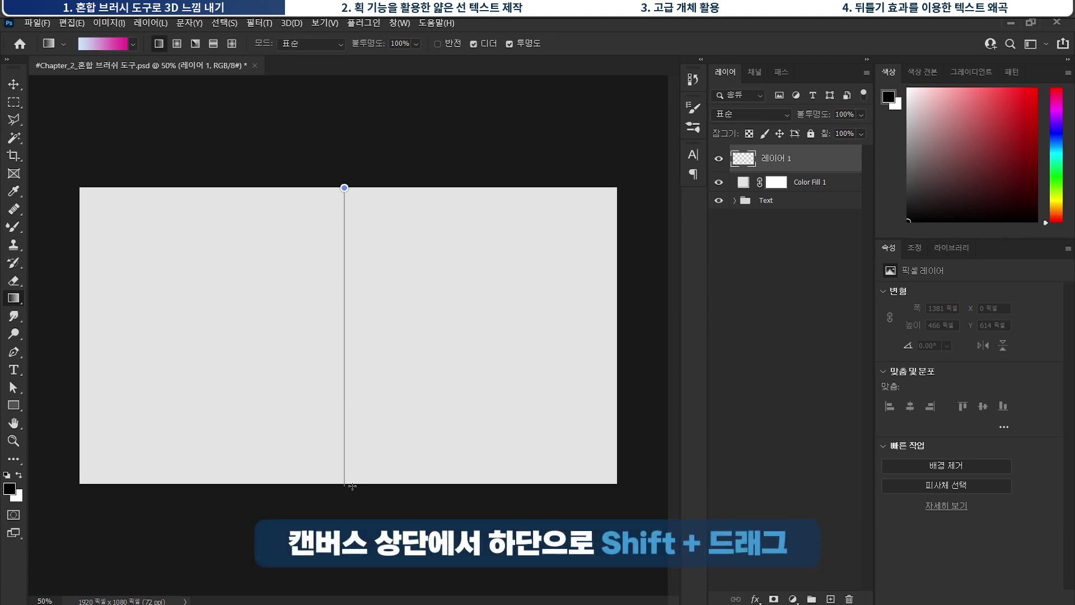
pyautogui.moveTo(353, 486); pyautogui.dragTo(352, 486)
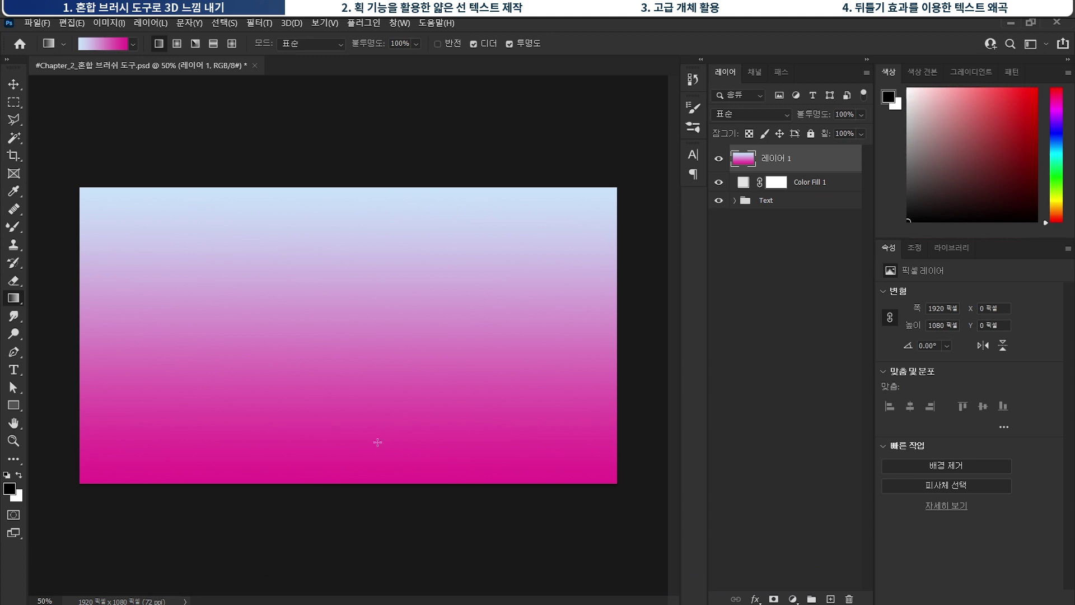
# - Set up the Mixer Brush with the Hard Round tip and clean the brush of its loaded colour
pyautogui.click(18, 232)
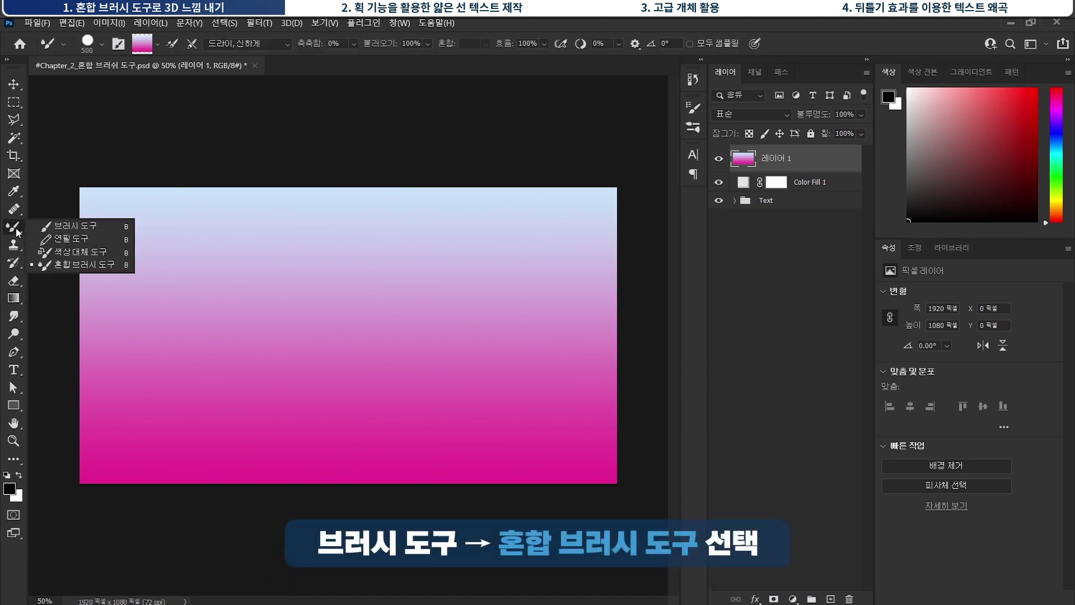
pyautogui.click(84, 267)
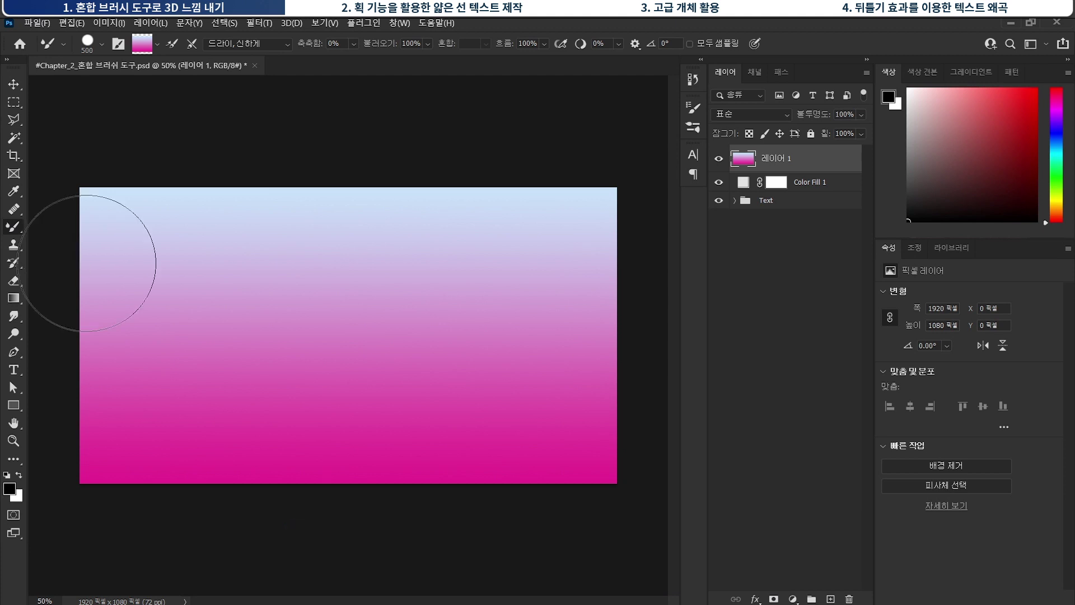
pyautogui.rightClick(320, 279)
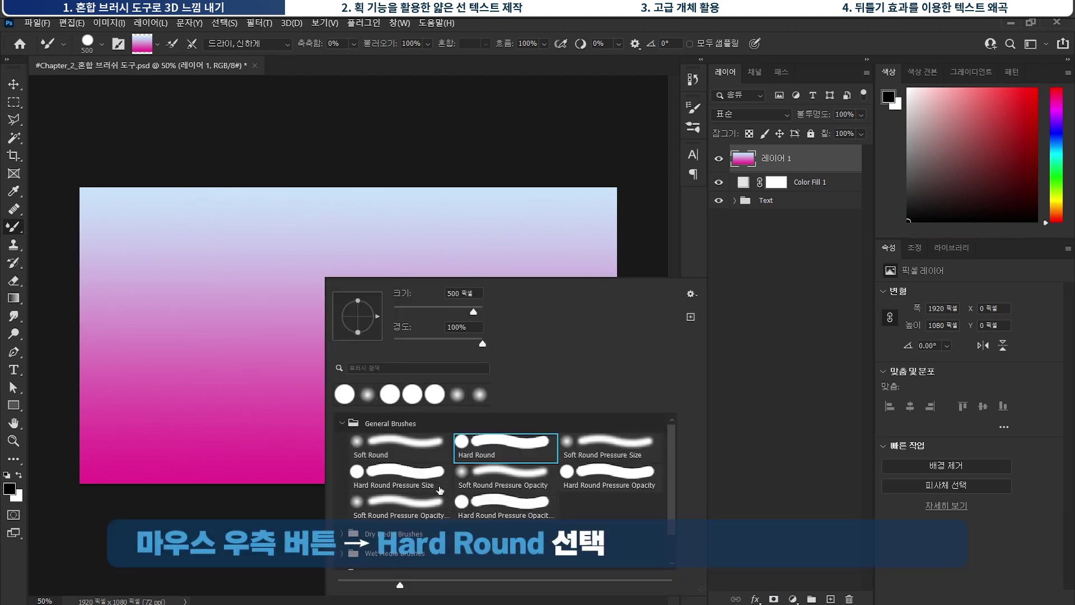
pyautogui.click(500, 26)
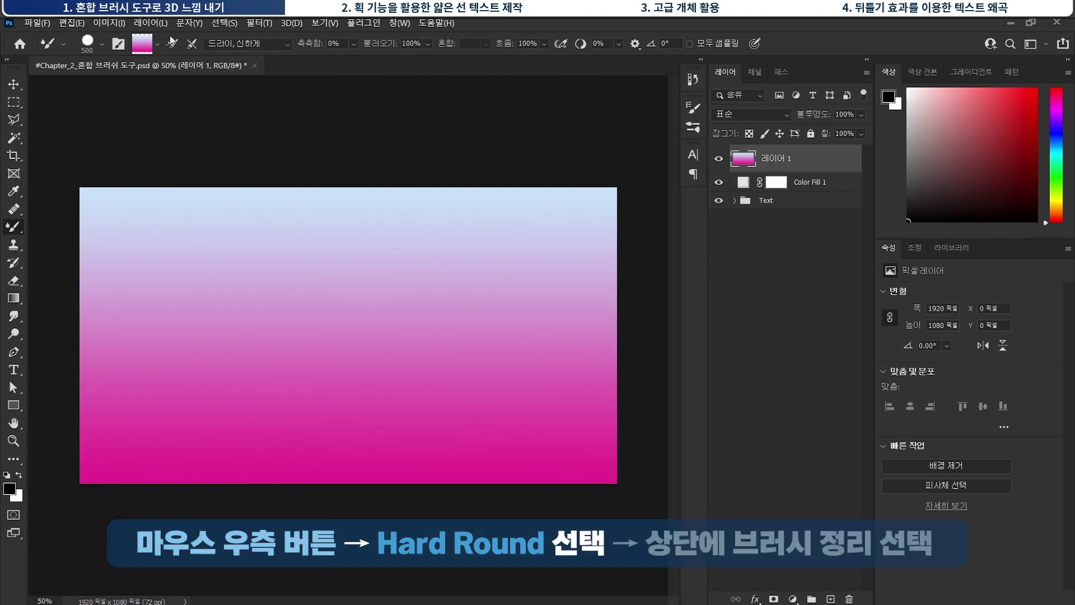
pyautogui.click(157, 43)
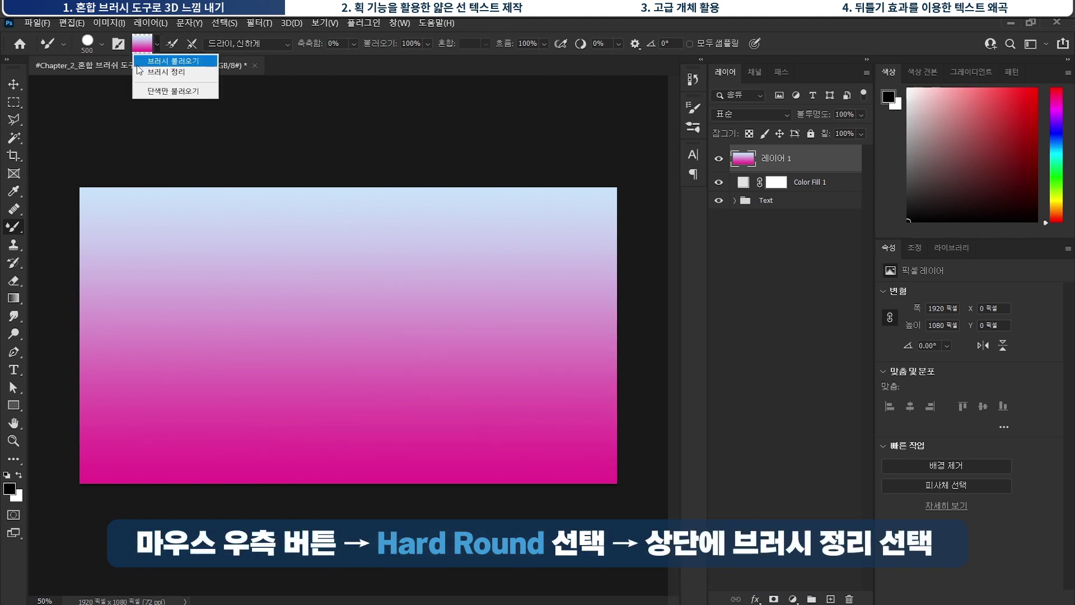
pyautogui.click(169, 73)
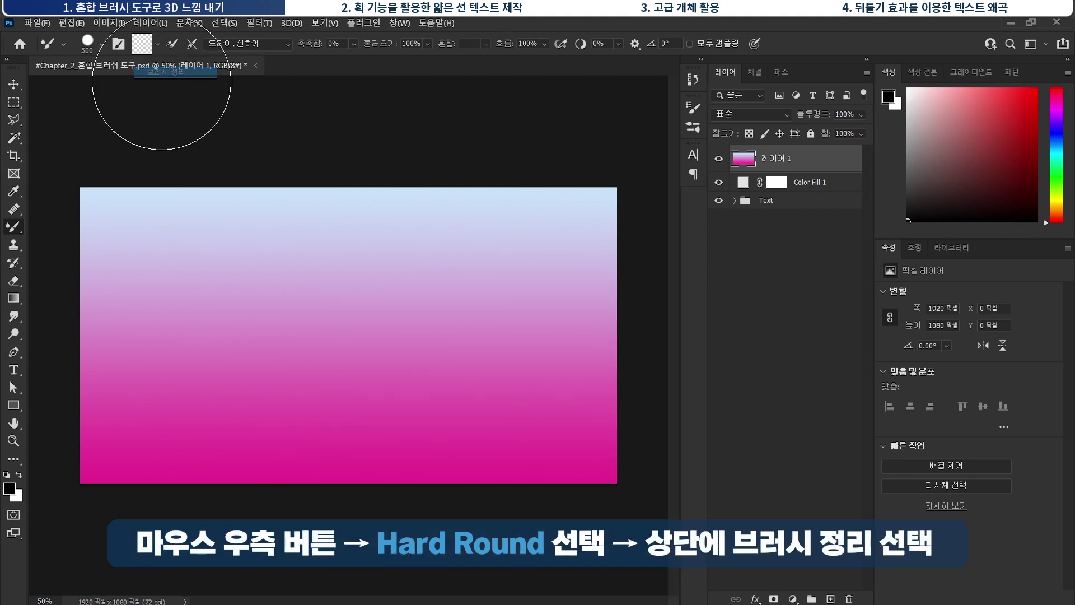
pyautogui.click(158, 43)
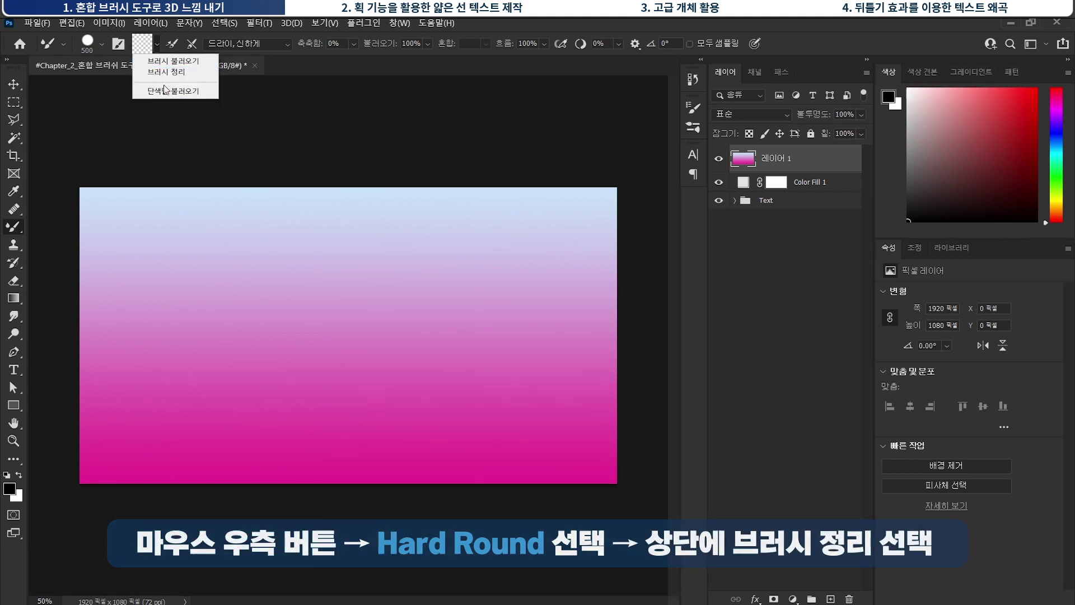
pyautogui.click(530, 21)
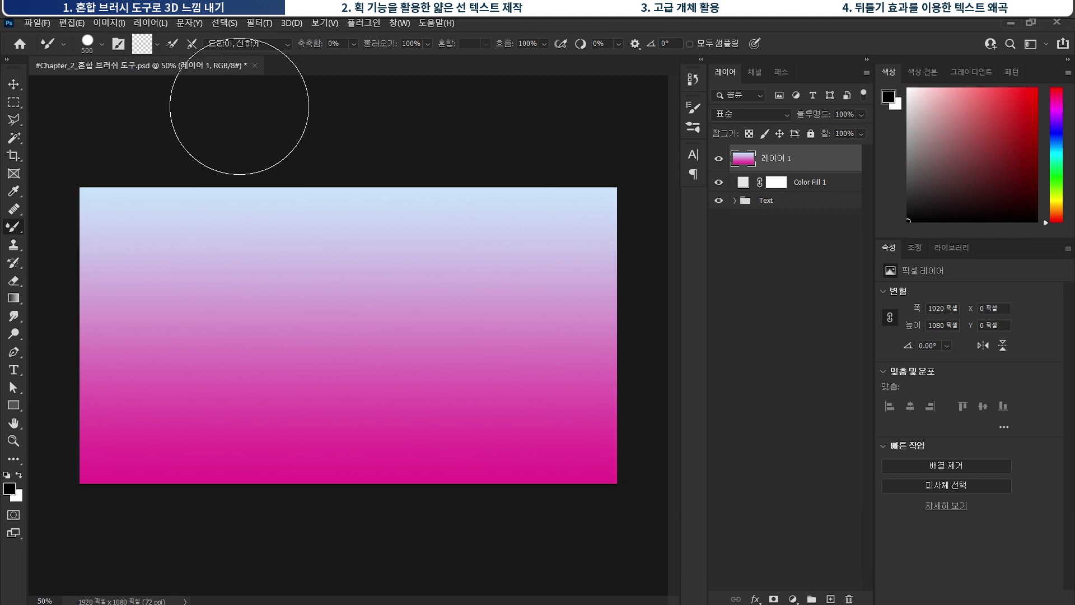
# - Make sure Smoothing is enabled in the brush settings and set the brush spacing to 1%
pyautogui.click(118, 44)
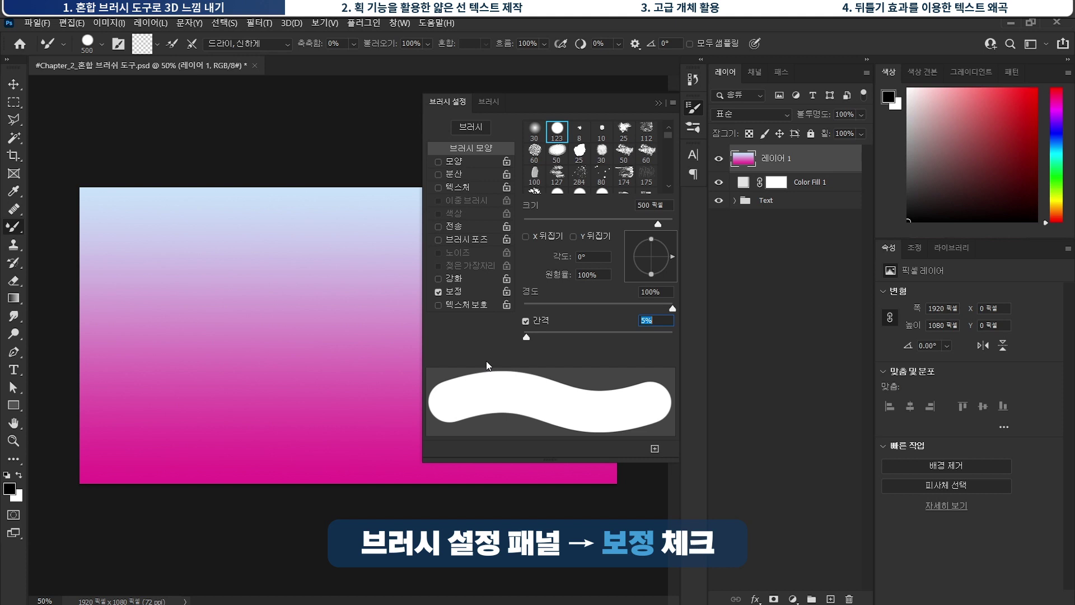
pyautogui.click(438, 291)
pyautogui.moveTo(527, 334); pyautogui.dragTo(504, 338)
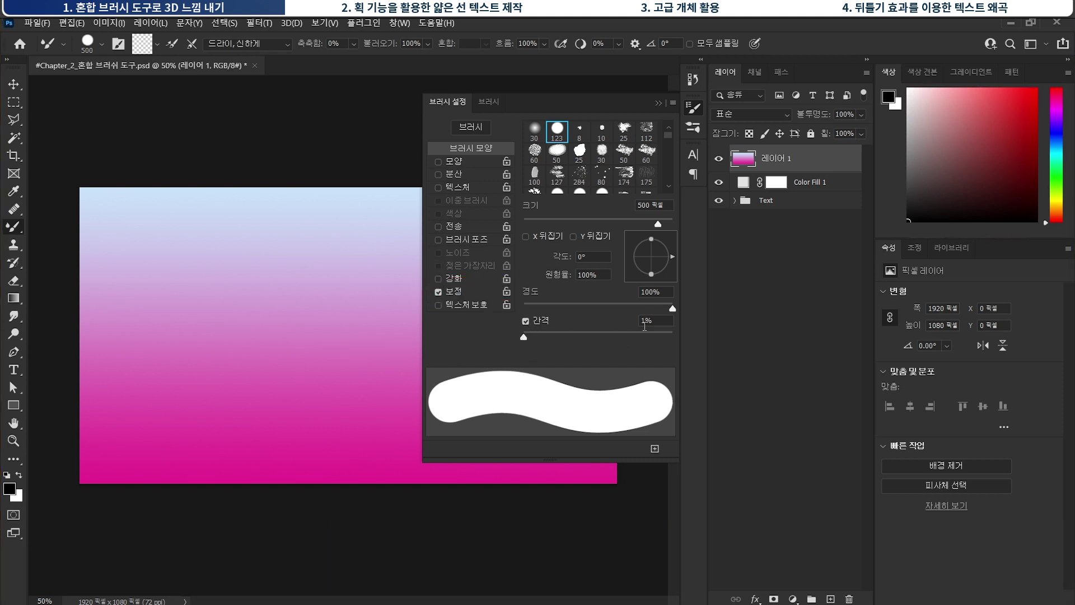
pyautogui.press('F5')
# - Set the Mixer Brush's stroke smoothing to 50%
pyautogui.moveTo(608, 62); pyautogui.dragTo(626, 37)
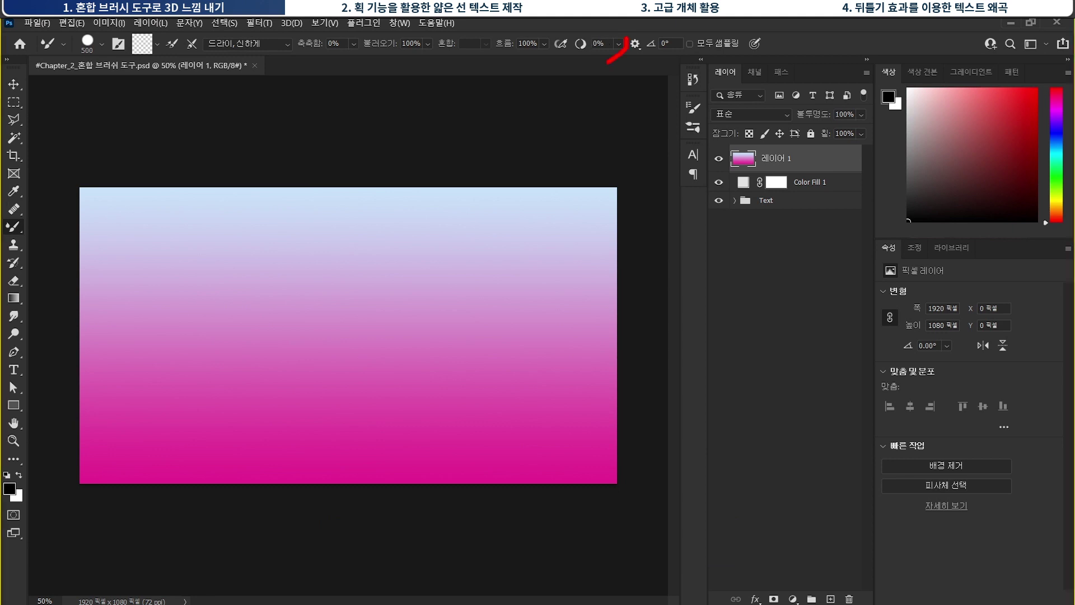
pyautogui.press('Escape')
pyautogui.click(599, 43)
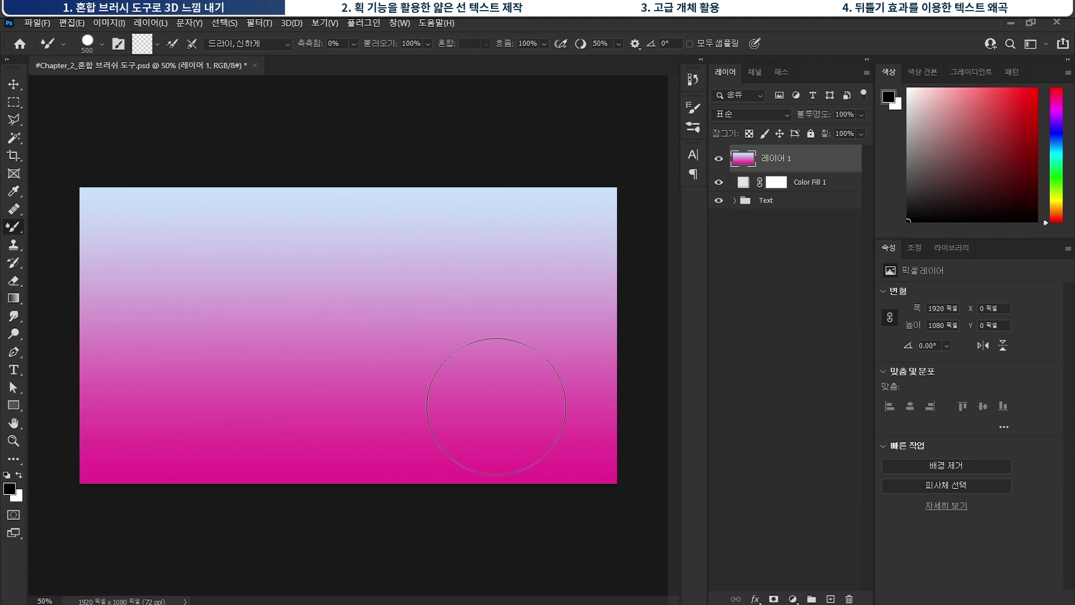
# - Enlarge the Mixer Brush to 1000 px and load it with the canvas gradient
pyautogui.press(']')
pyautogui.press(']')
pyautogui.press(']')
pyautogui.press(']')
# - Hide the gradient layer and add a new empty layer above it
pyautogui.click(719, 160)
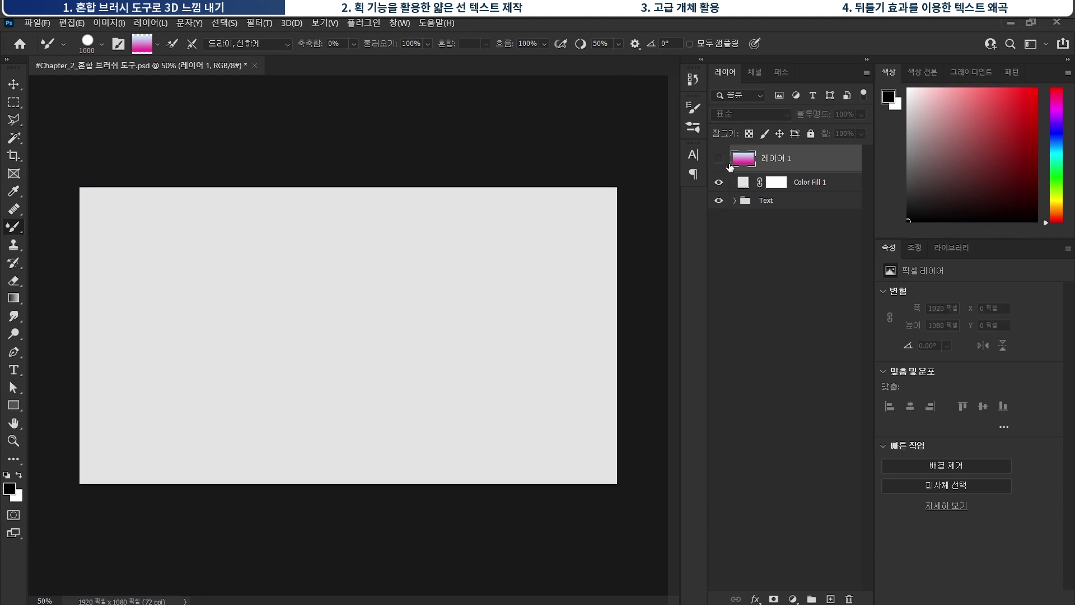
pyautogui.click(831, 598)
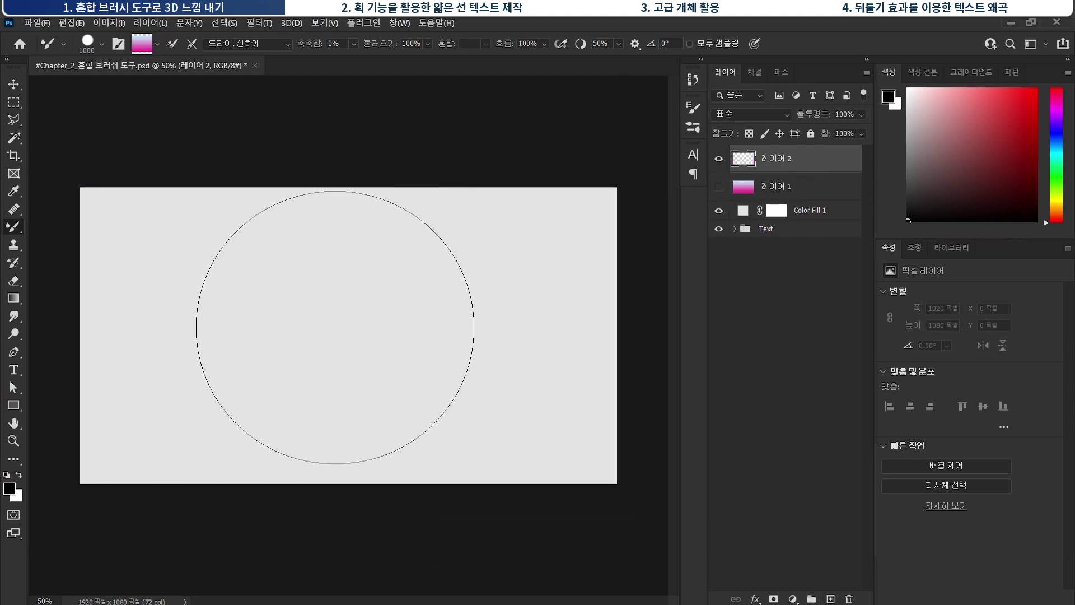
# - Reduce the Mixer Brush size to 500 px
pyautogui.press('[')
pyautogui.press('[')
pyautogui.press('[')
pyautogui.press('[')
pyautogui.press('[')
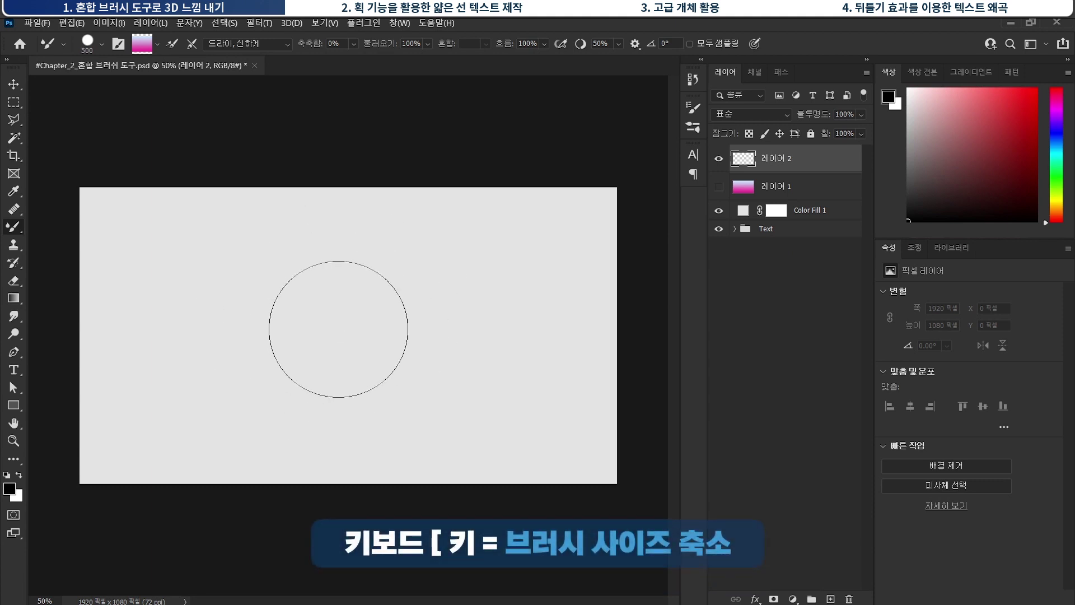
pyautogui.moveTo(84, 132)
pyautogui.mouseDown()
pyautogui.moveTo(236, 197)
pyautogui.moveTo(363, 173)
pyautogui.mouseUp()
pyautogui.moveTo(514, 180)
pyautogui.mouseDown()
pyautogui.moveTo(616, 343)
pyautogui.moveTo(360, 532)
pyautogui.moveTo(137, 434)
pyautogui.moveTo(149, 419)
pyautogui.mouseUp()
pyautogui.moveTo(151, 300)
pyautogui.mouseDown()
pyautogui.moveTo(312, 384)
pyautogui.moveTo(509, 336)
pyautogui.moveTo(377, 237)
pyautogui.moveTo(211, 346)
pyautogui.moveTo(95, 151)
pyautogui.mouseUp()
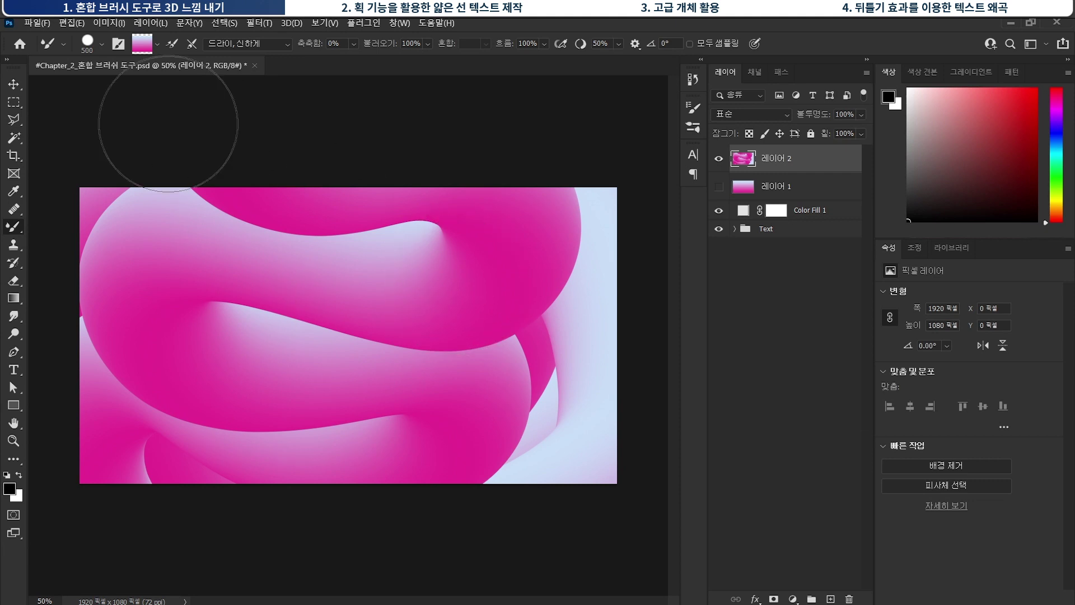
pyautogui.hotkey('ctrl', 'z')
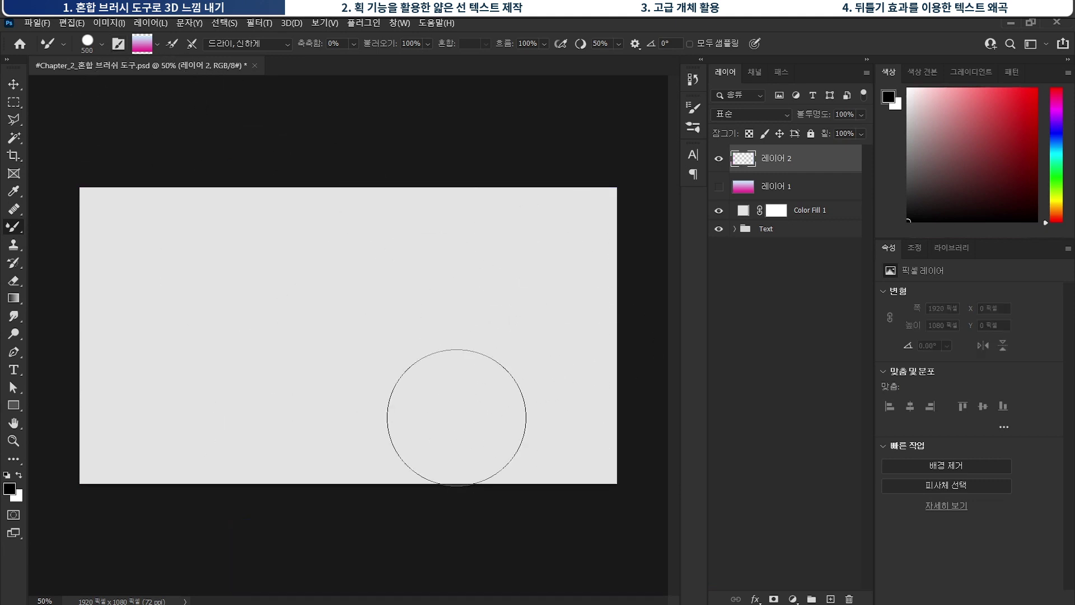
# - Paint one continuous winding gradient stroke on the empty layer so that its overlapping curves cover the whole canvas
pyautogui.moveTo(549, 356)
pyautogui.mouseDown()
pyautogui.moveTo(360, 473)
pyautogui.moveTo(386, 112)
pyautogui.moveTo(241, 444)
pyautogui.moveTo(496, 170)
pyautogui.moveTo(355, 515)
pyautogui.moveTo(156, 372)
pyautogui.moveTo(492, 408)
pyautogui.moveTo(137, 325)
pyautogui.moveTo(384, 240)
pyautogui.moveTo(324, 115)
pyautogui.mouseUp()
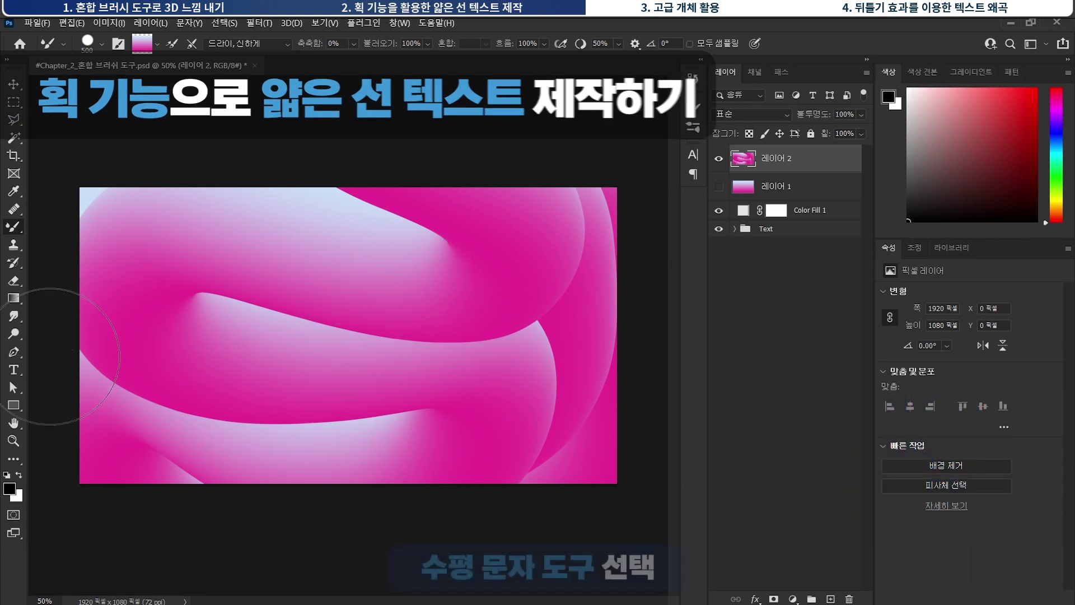
# - Add the horizontal text "웨이브" over the painted waves in the RixBlackSans font
pyautogui.click(15, 370)
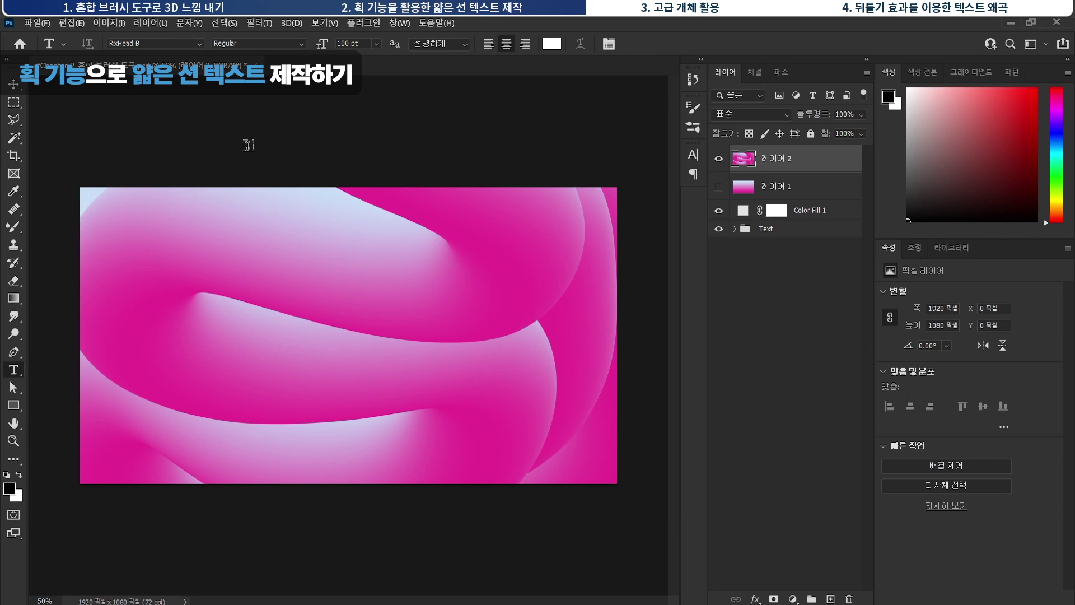
pyautogui.click(199, 44)
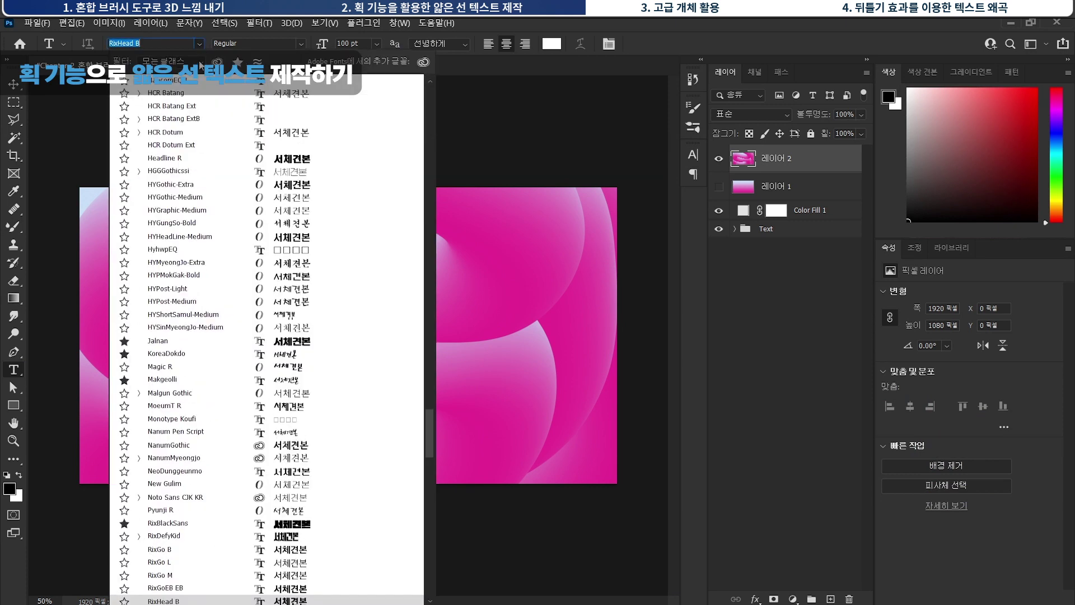
pyautogui.moveTo(433, 435); pyautogui.dragTo(433, 457)
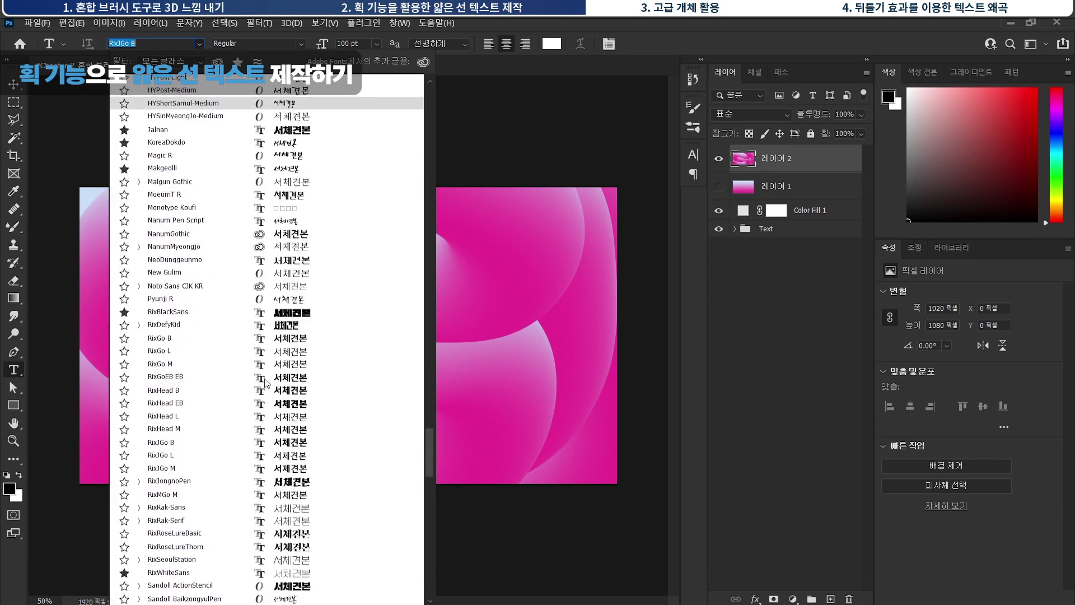
pyautogui.click(167, 313)
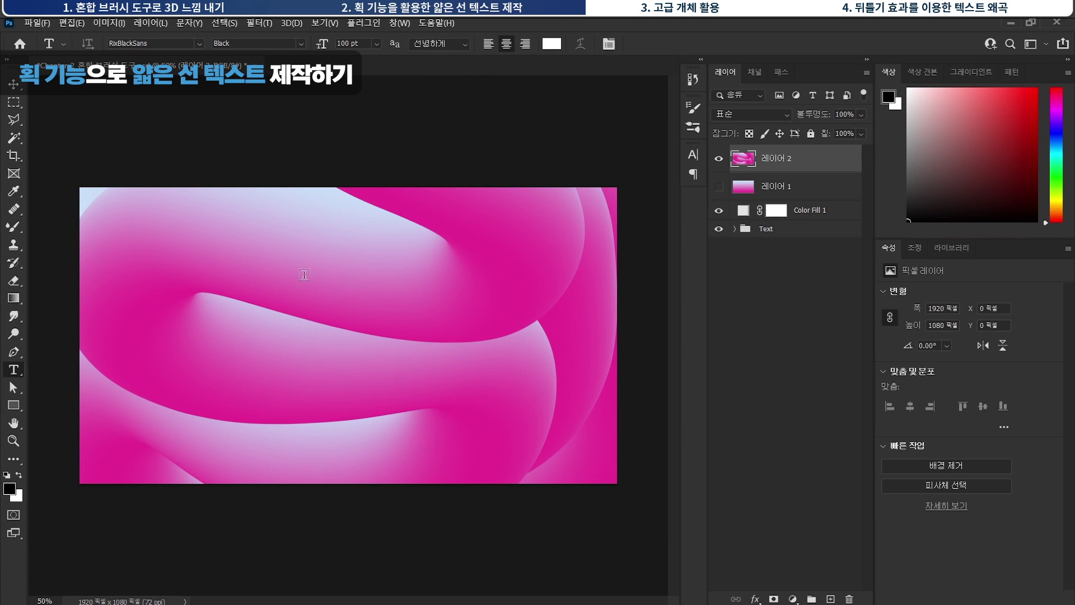
pyautogui.click(273, 283)
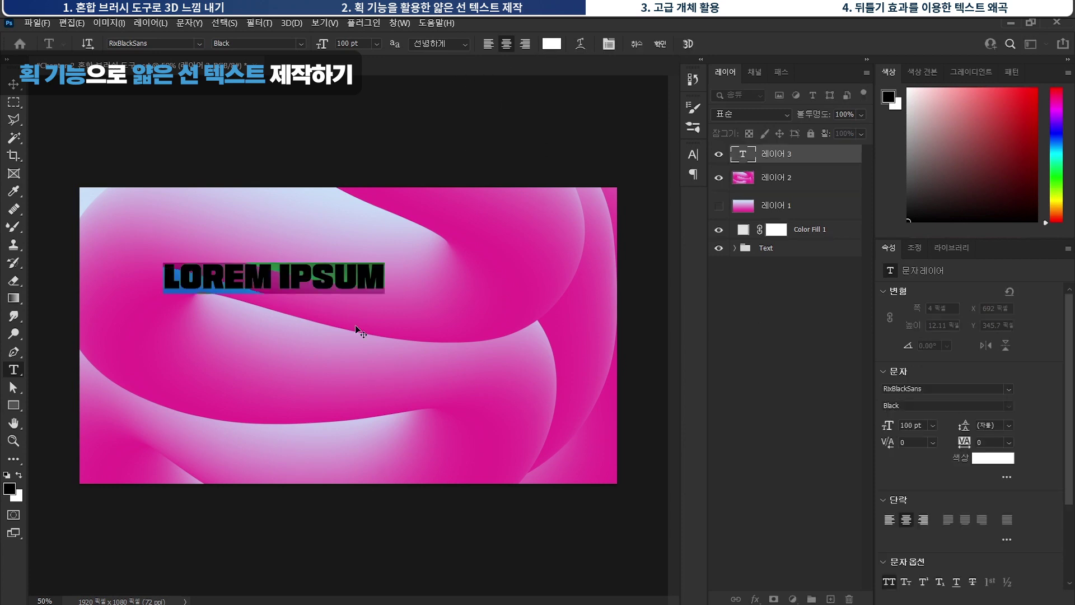
pyautogui.write('웹')
pyautogui.write('이브')
pyautogui.click(355, 325)
# - Scale the text up to about 344 pt and centre it horizontally in the upper half of the canvas
pyautogui.hotkey('ctrl', 't')
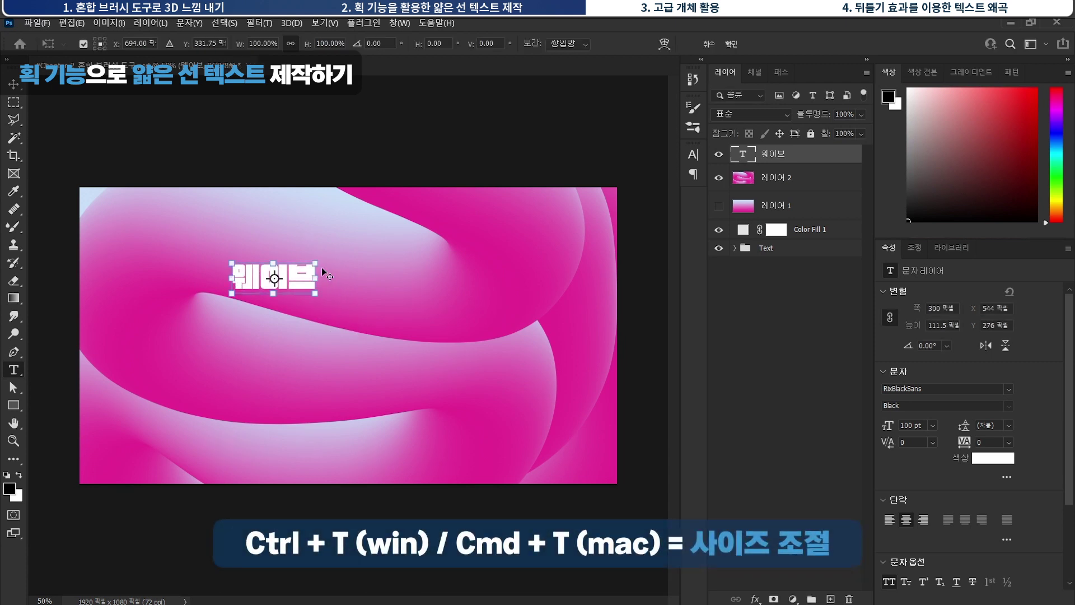
pyautogui.moveTo(318, 264); pyautogui.dragTo(522, 174)
pyautogui.moveTo(459, 247); pyautogui.dragTo(438, 280)
pyautogui.press('Return')
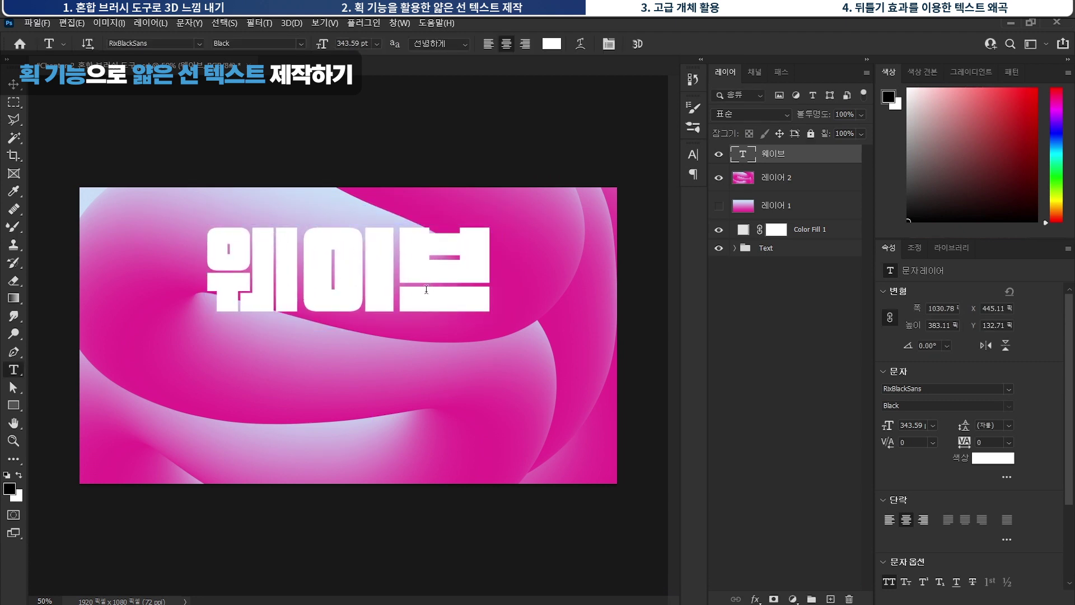
# - Duplicate the "웨이브" text and place the copy directly below the original
pyautogui.press('v')
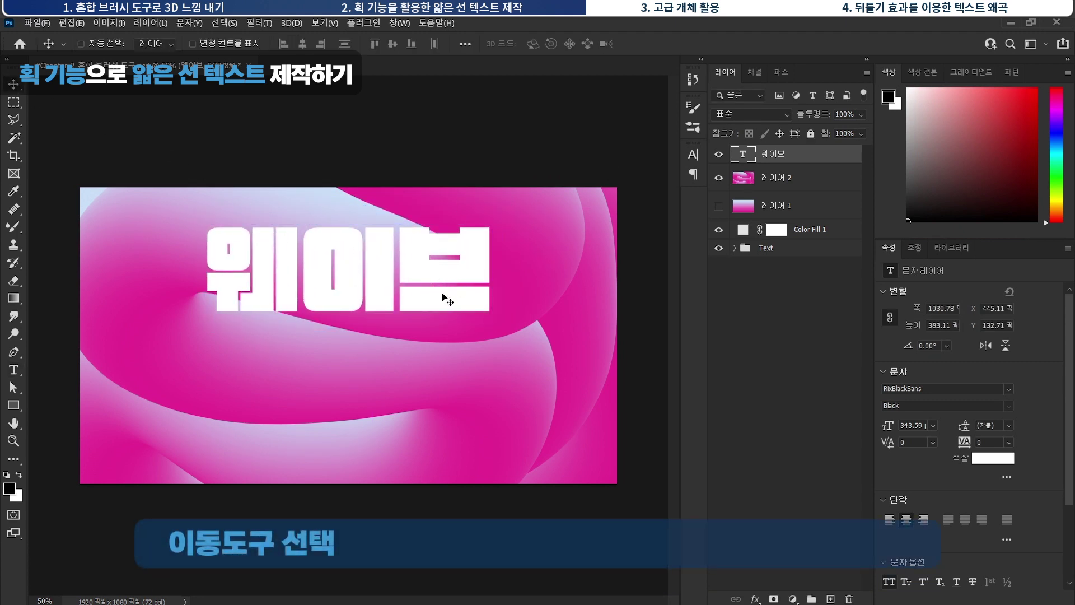
pyautogui.moveTo(385, 267); pyautogui.dragTo(386, 364)
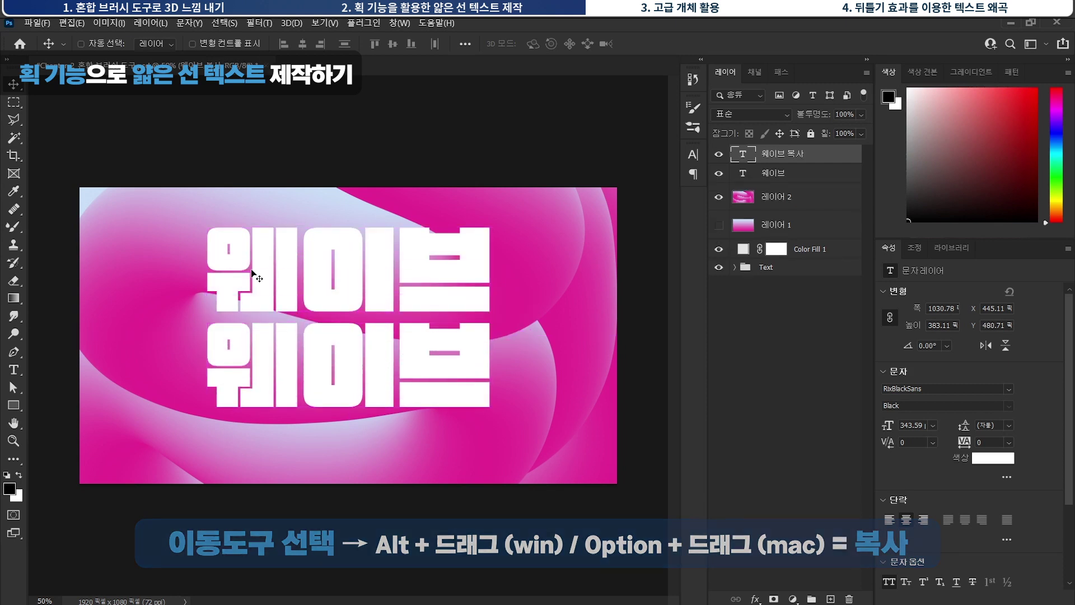
# - Give the lower "웨이브" copy a white 2 px stroke positioned inside, at 100% opacity
pyautogui.doubleClick(817, 160)
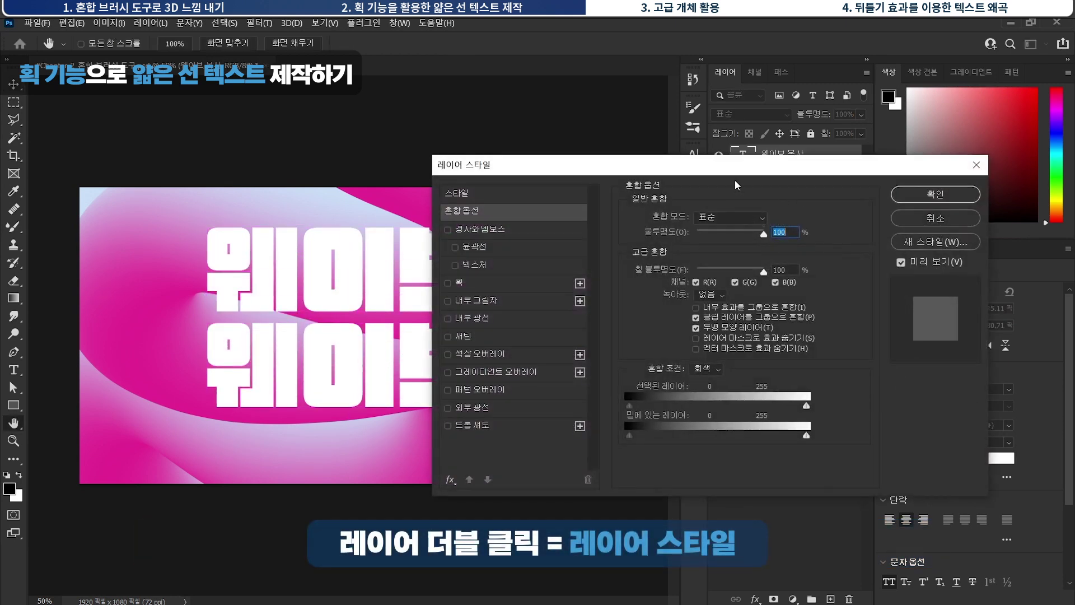
pyautogui.moveTo(729, 174); pyautogui.dragTo(717, 174)
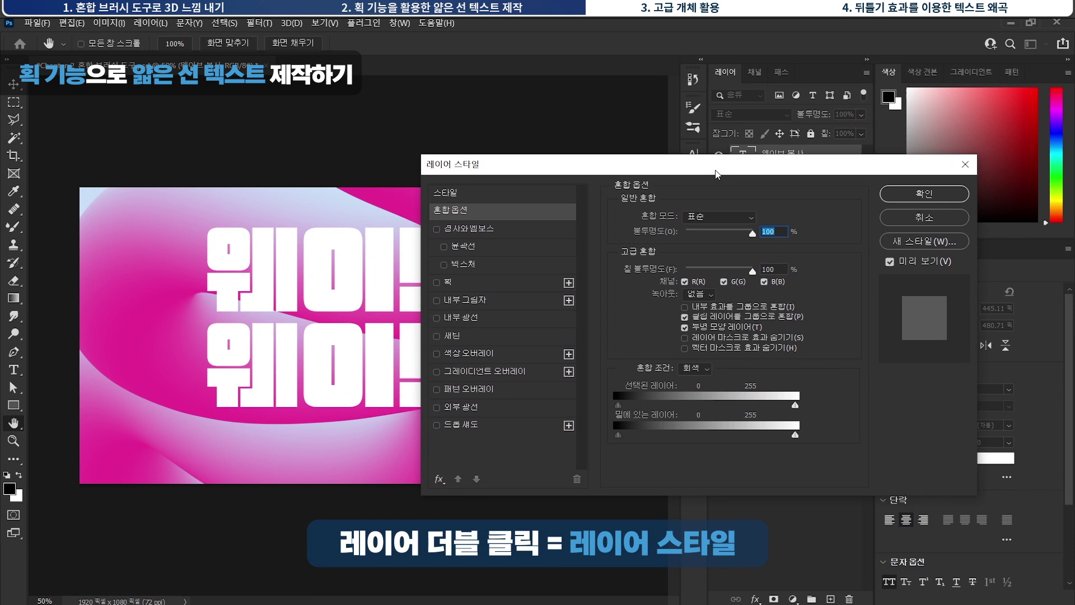
pyautogui.click(451, 282)
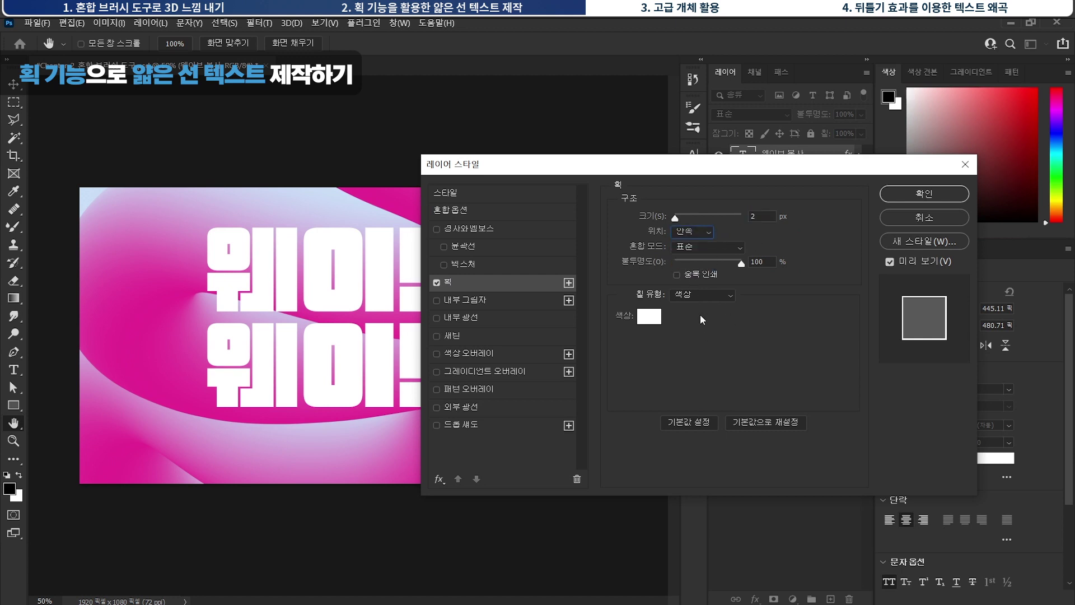
pyautogui.moveTo(721, 261)
pyautogui.mouseDown()
pyautogui.moveTo(707, 261)
pyautogui.moveTo(771, 276)
pyautogui.mouseUp()
pyautogui.click(649, 317)
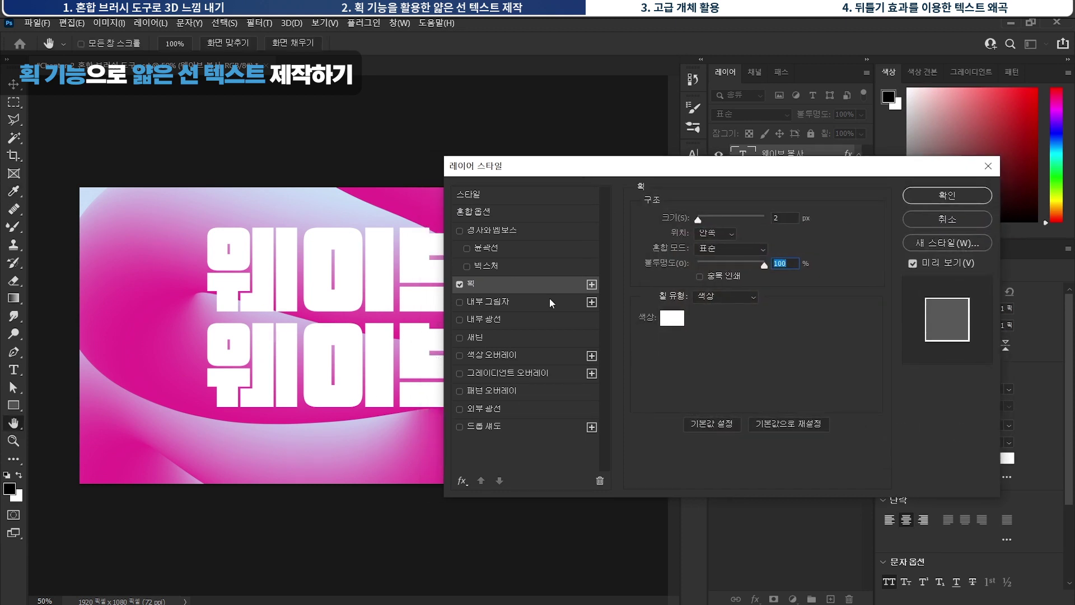
# - Reduce the copied text's fill opacity to 0% so only its thin outline is drawn, and apply the layer style
pyautogui.click(482, 213)
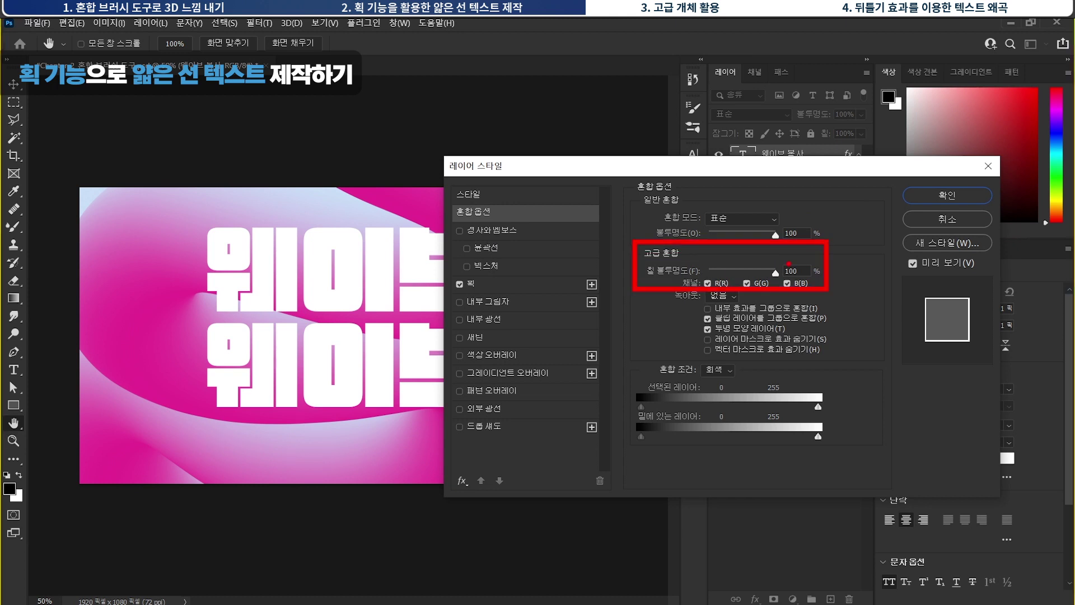
pyautogui.moveTo(775, 273); pyautogui.dragTo(707, 274)
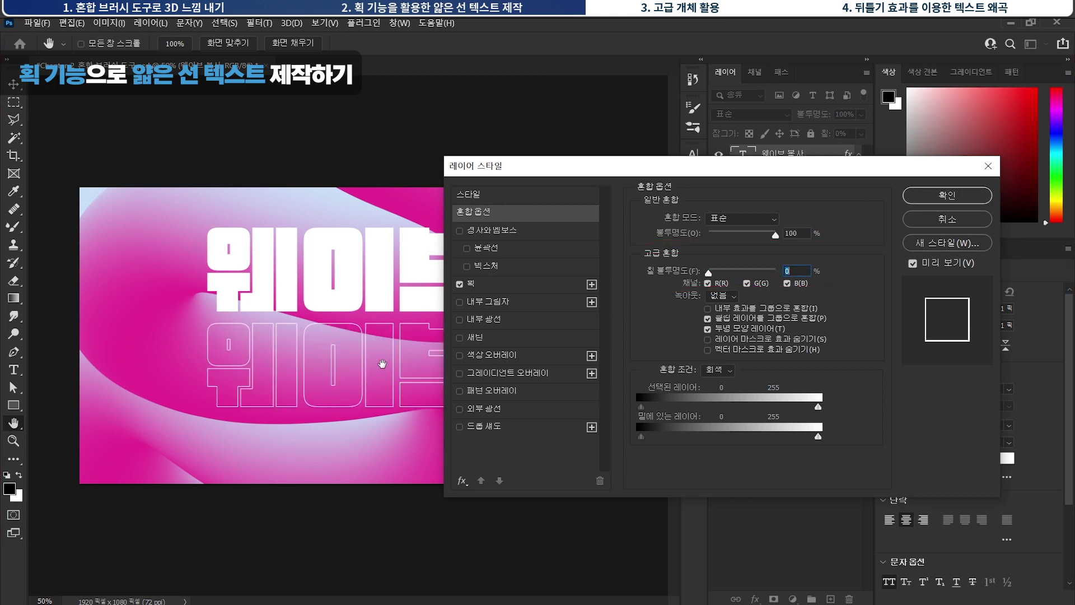
pyautogui.click(945, 196)
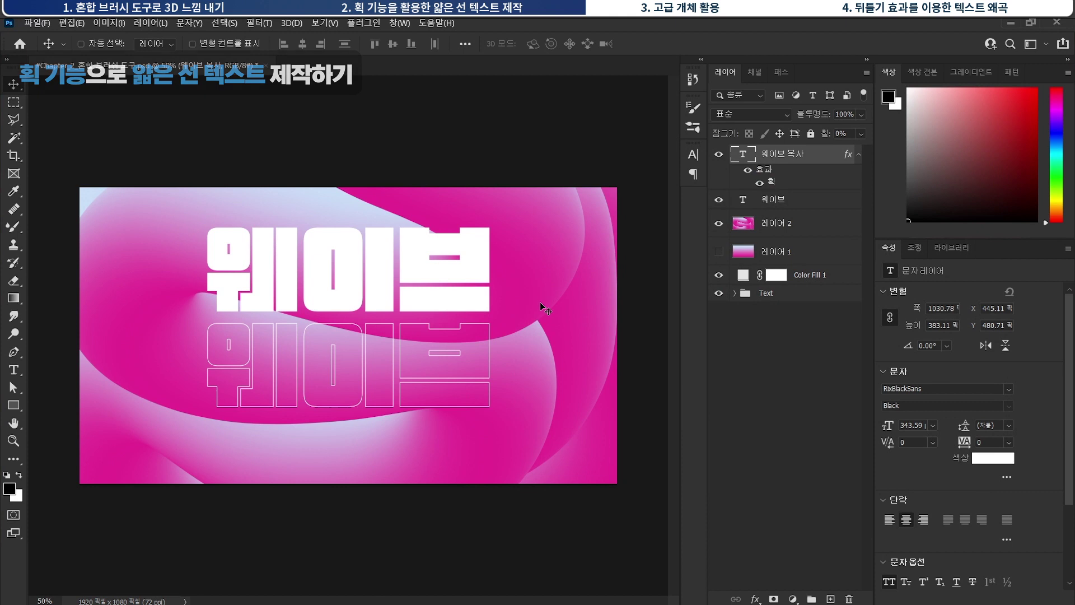
# - Convert the "웨이브" text layer and its outlined copy each into a smart object
pyautogui.click(795, 203)
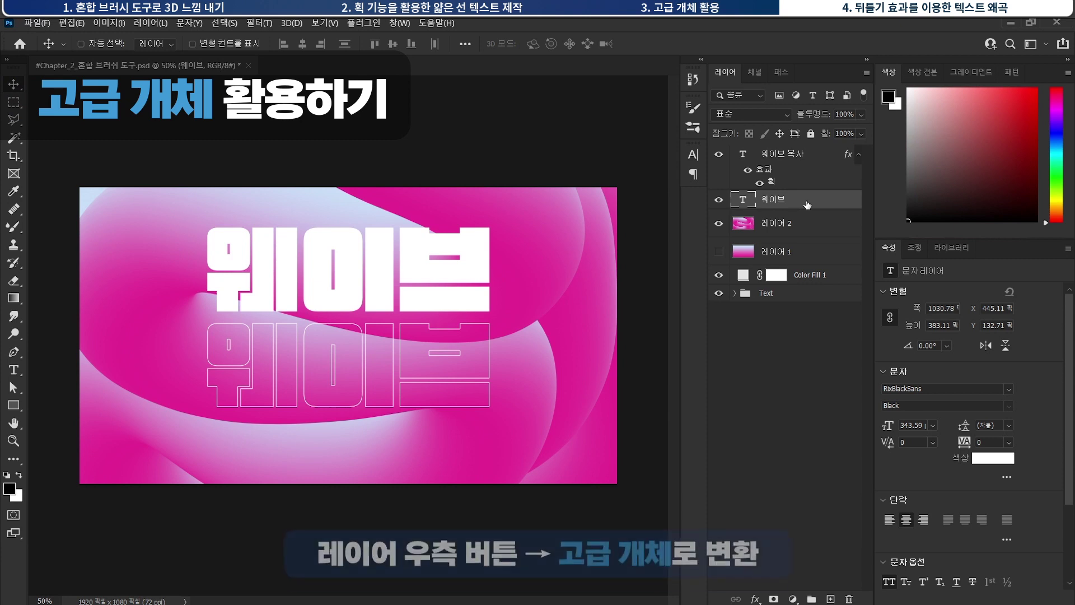
pyautogui.rightClick(806, 205)
pyautogui.click(842, 190)
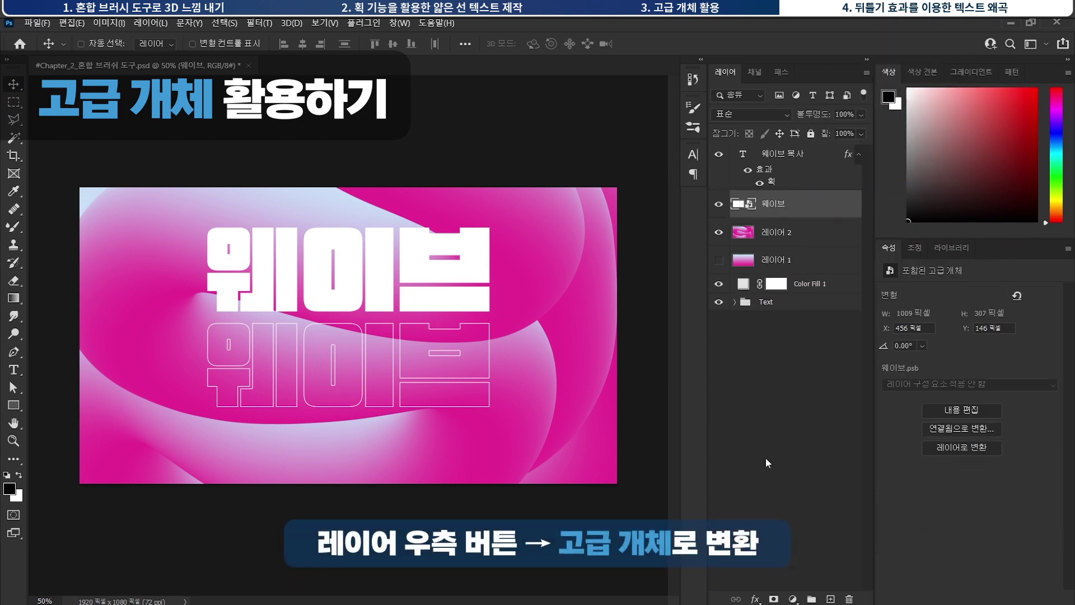
pyautogui.click(820, 160)
pyautogui.rightClick(821, 160)
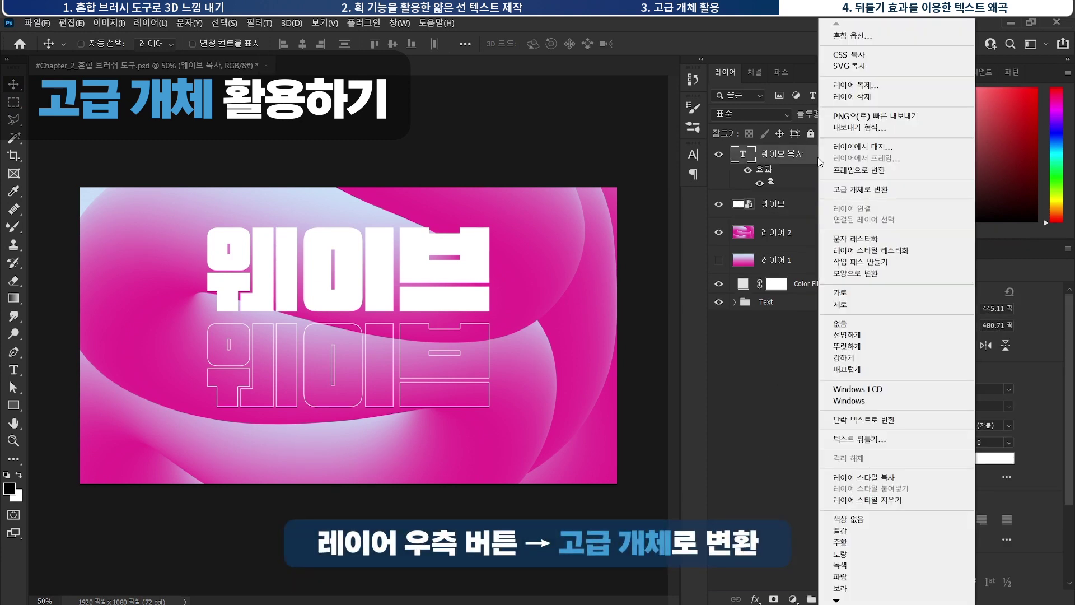
pyautogui.click(870, 189)
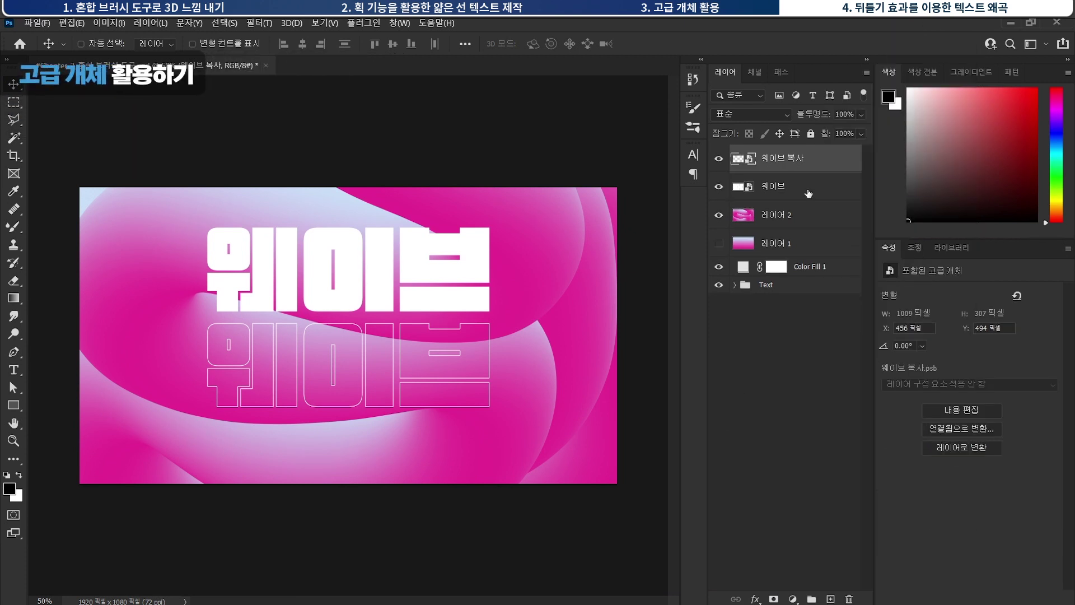
# - Warp the solid "웨이브" lettering so it slopes down to the right and bulges along the upper wave
pyautogui.click(771, 197)
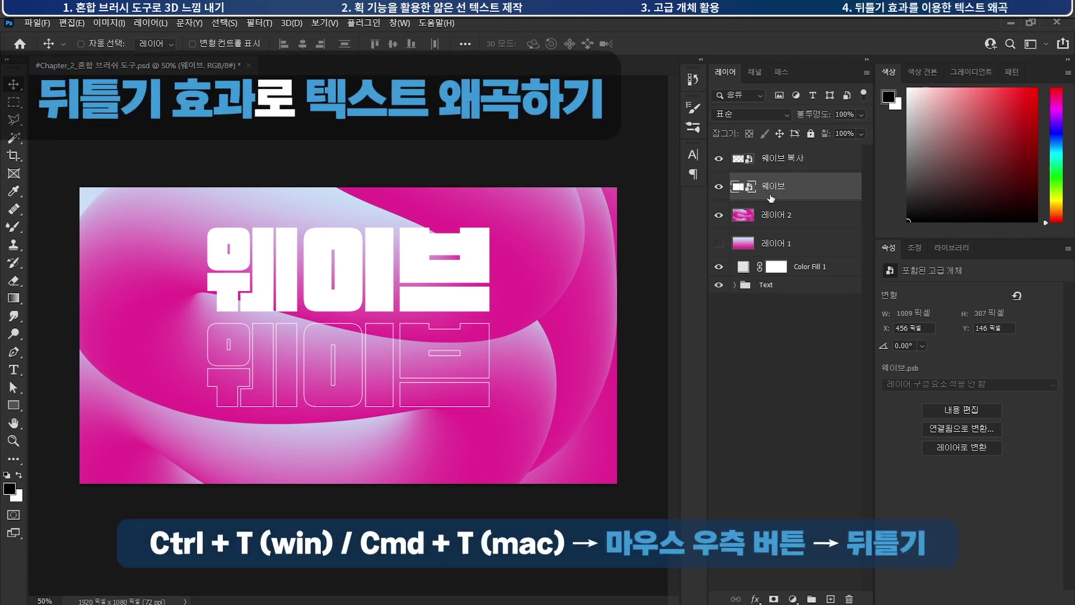
pyautogui.hotkey('ctrl', 't')
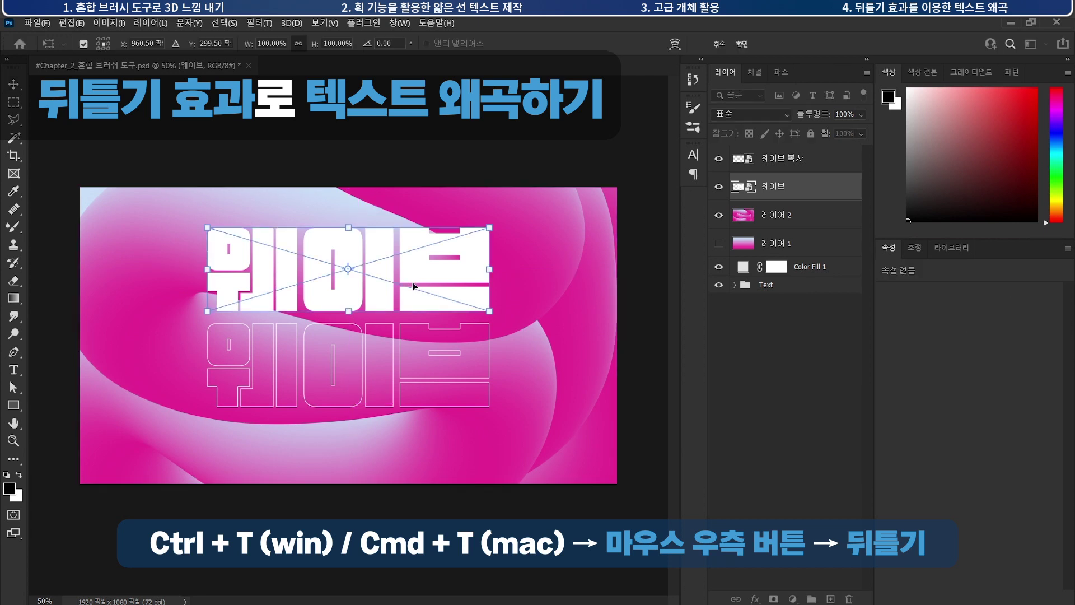
pyautogui.rightClick(432, 266)
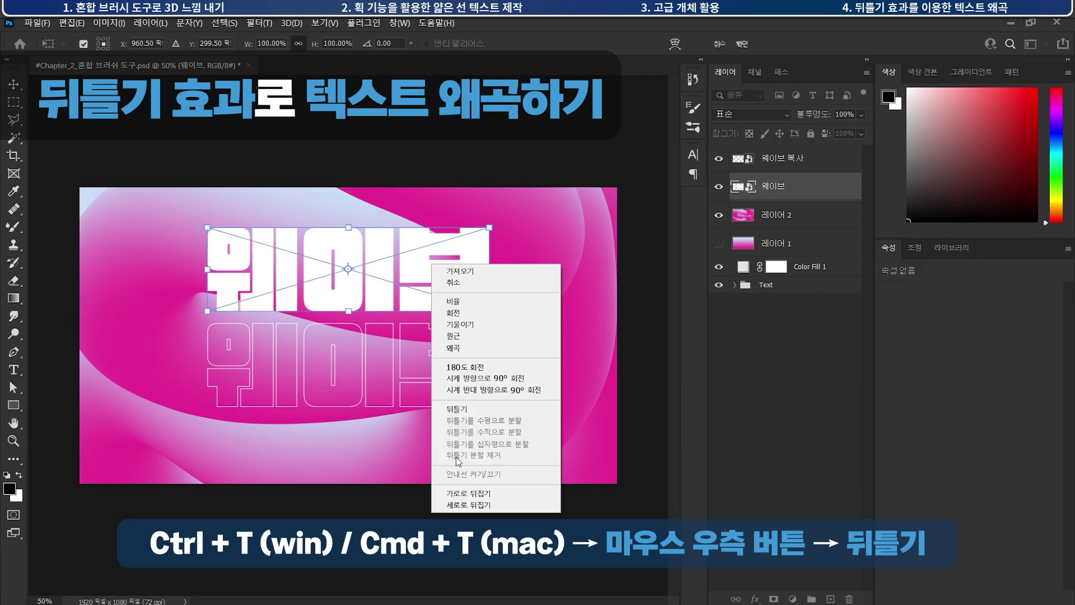
pyautogui.click(469, 409)
pyautogui.moveTo(473, 244); pyautogui.dragTo(453, 255)
pyautogui.moveTo(239, 246); pyautogui.dragTo(317, 195)
pyautogui.moveTo(208, 311); pyautogui.dragTo(220, 282)
pyautogui.moveTo(303, 307); pyautogui.dragTo(301, 313)
pyautogui.moveTo(396, 311); pyautogui.dragTo(401, 325)
pyautogui.moveTo(483, 307)
pyautogui.mouseDown()
pyautogui.moveTo(479, 325)
pyautogui.moveTo(492, 308)
pyautogui.mouseUp()
pyautogui.moveTo(487, 248); pyautogui.dragTo(492, 280)
pyautogui.moveTo(486, 330); pyautogui.dragTo(474, 334)
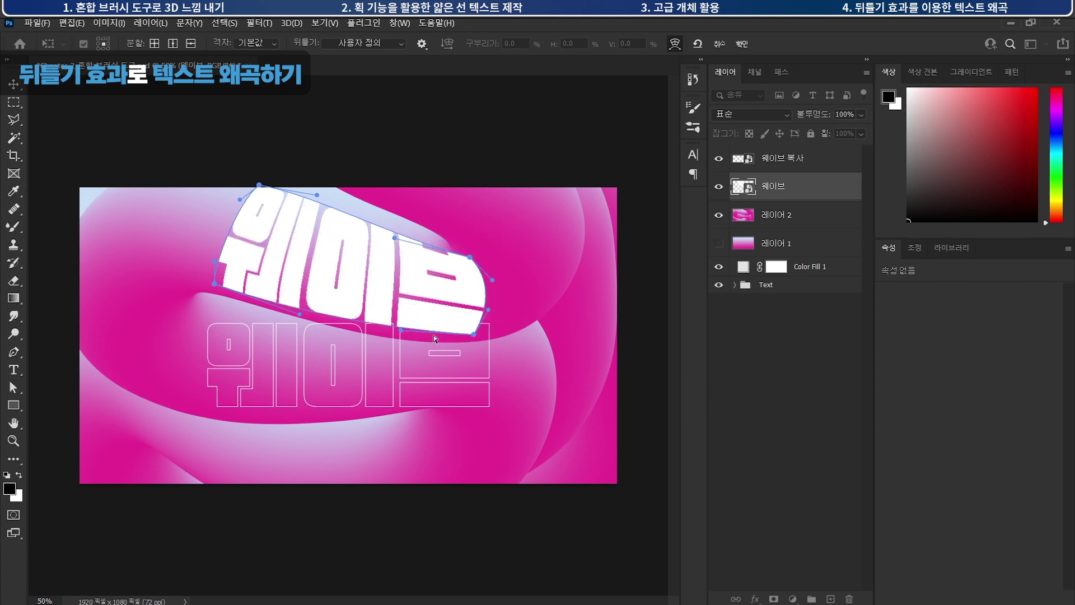
# - Refine the solid lettering's warp at its lower edge, upper-left corner and right side to fit the wave, and apply it
pyautogui.moveTo(401, 332); pyautogui.dragTo(394, 340)
pyautogui.moveTo(214, 285); pyautogui.dragTo(210, 248)
pyautogui.moveTo(240, 199); pyautogui.dragTo(263, 173)
pyautogui.moveTo(318, 197); pyautogui.dragTo(323, 200)
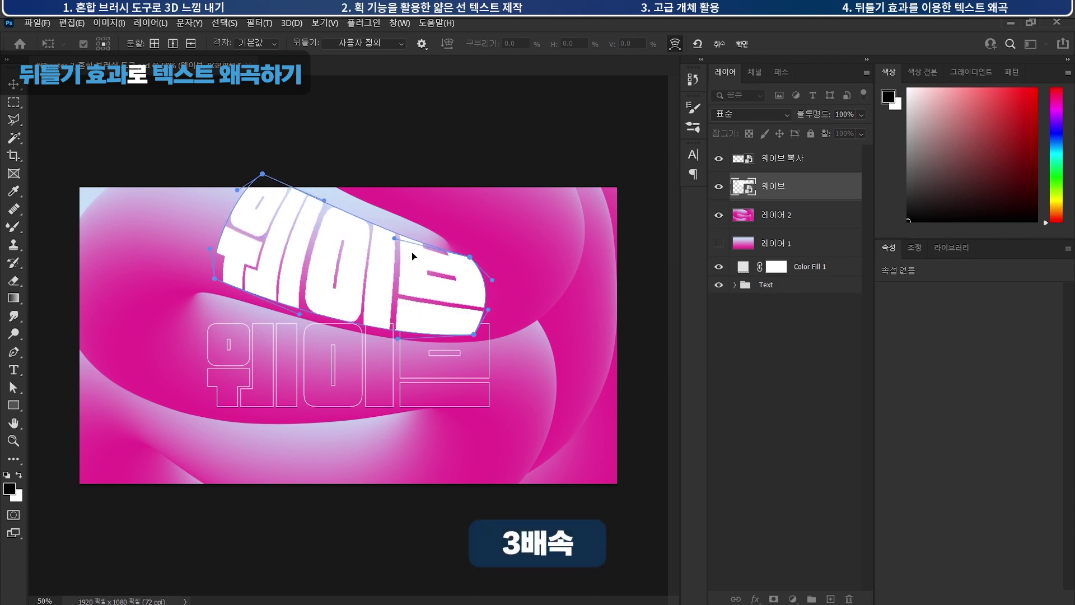
pyautogui.moveTo(214, 278); pyautogui.dragTo(219, 276)
pyautogui.moveTo(489, 310); pyautogui.dragTo(486, 280)
pyautogui.press('Return')
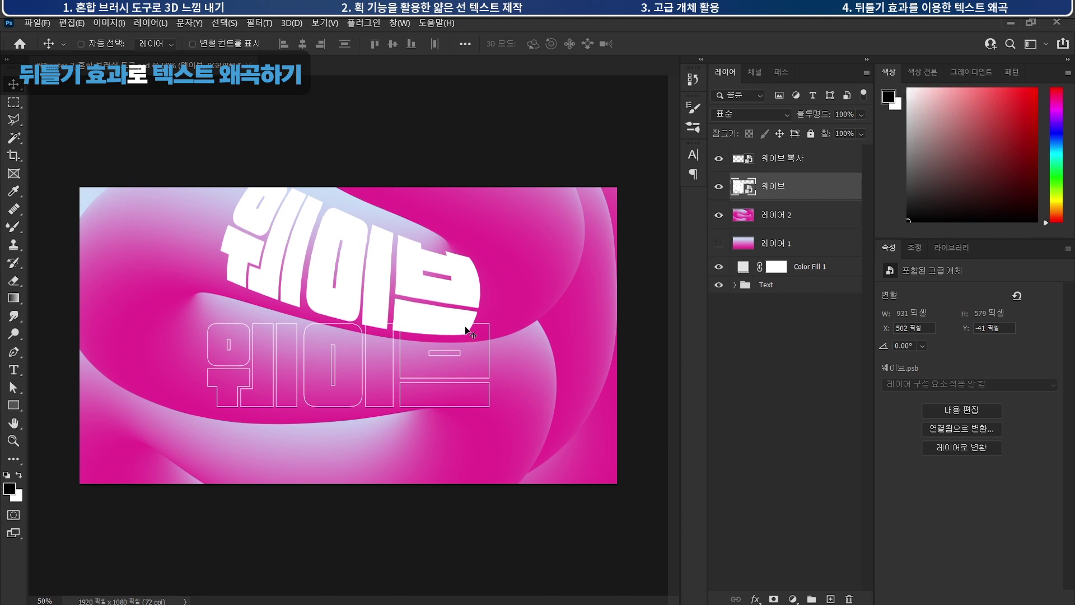
# - Scale the warped solid lettering down proportionally to 94.53%
pyautogui.hotkey('ctrl', 't')
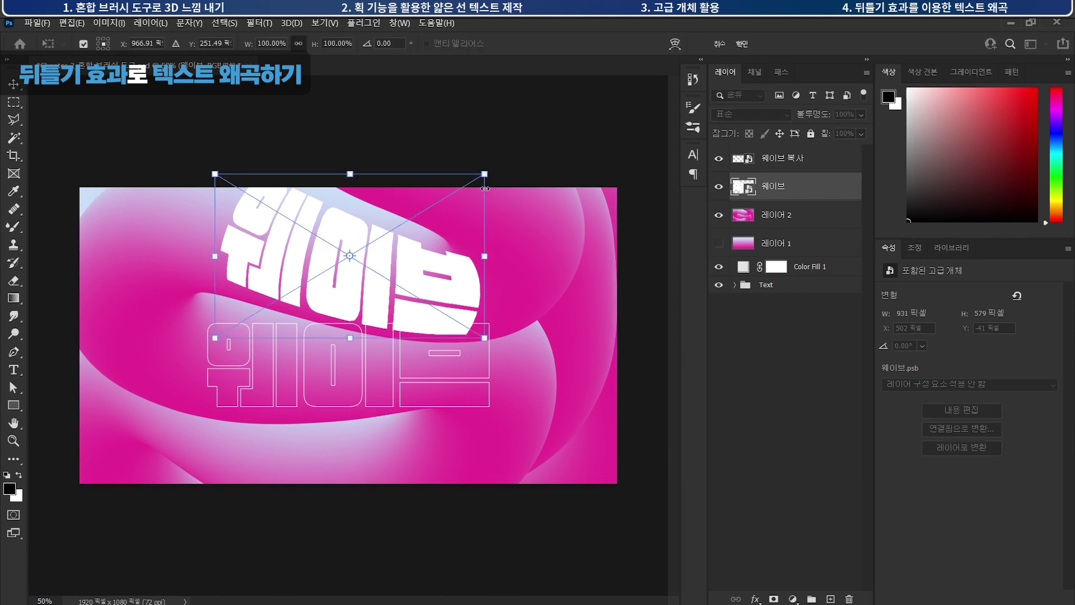
pyautogui.moveTo(483, 172); pyautogui.dragTo(480, 179)
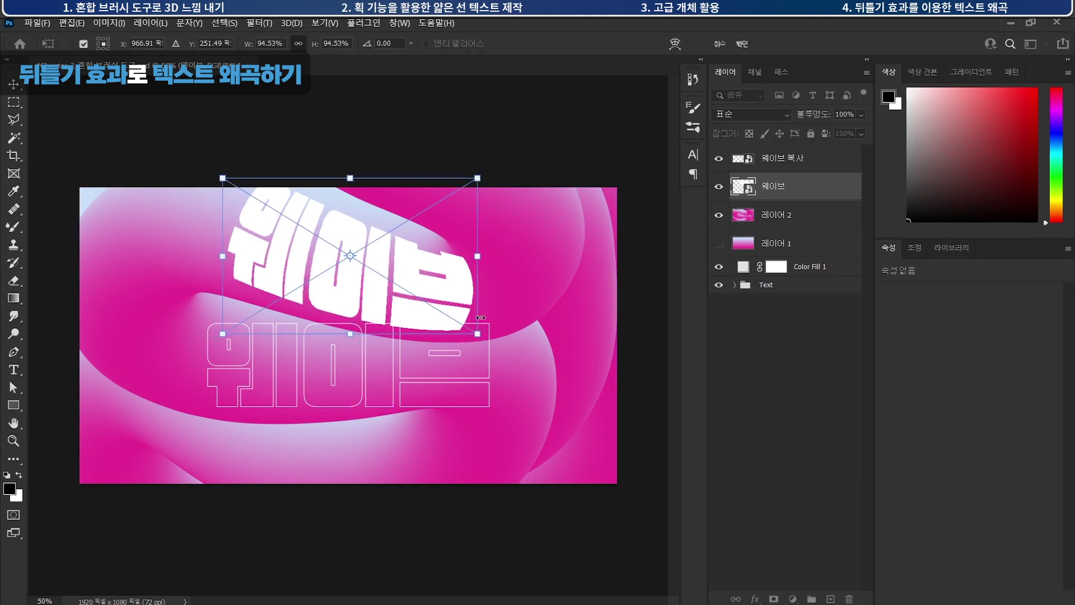
pyautogui.press('Return')
# - Set the solid lettering's blend mode to Overlay (오버레이) and add a layer mask to it
pyautogui.click(737, 114)
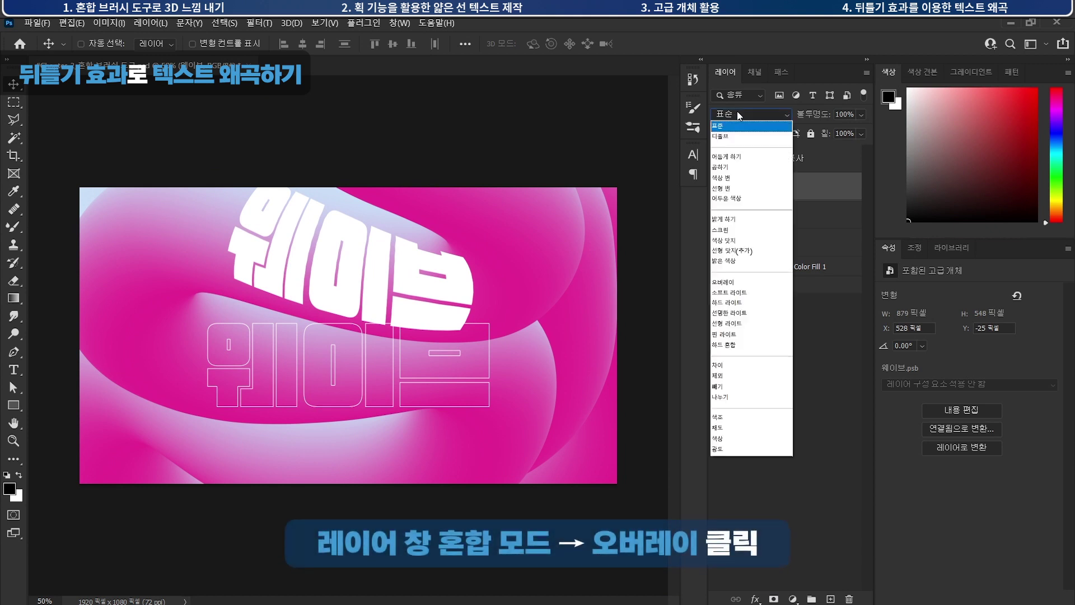
pyautogui.click(733, 283)
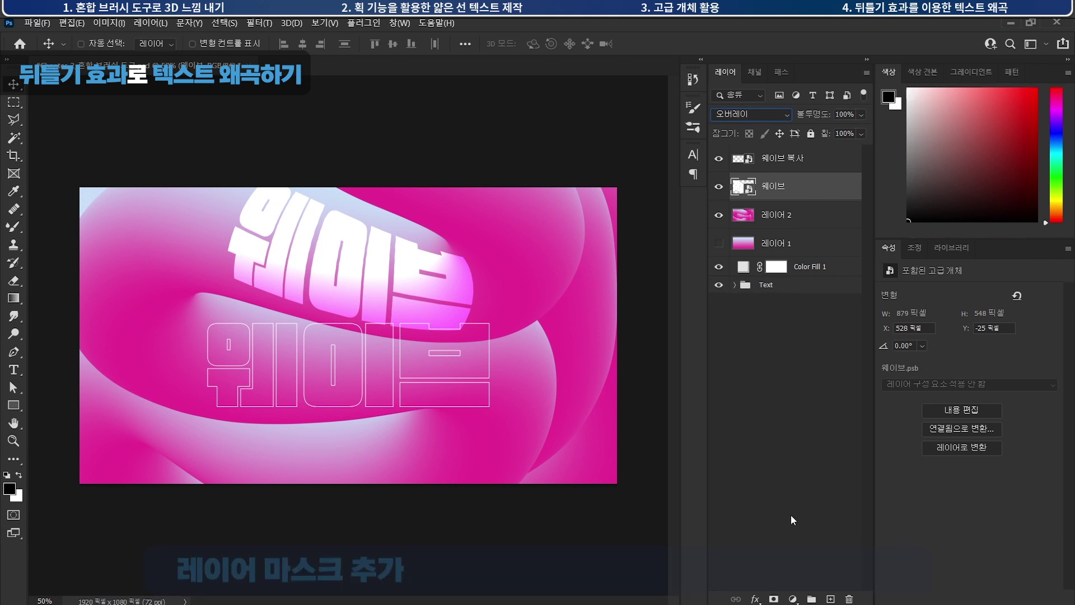
pyautogui.click(774, 598)
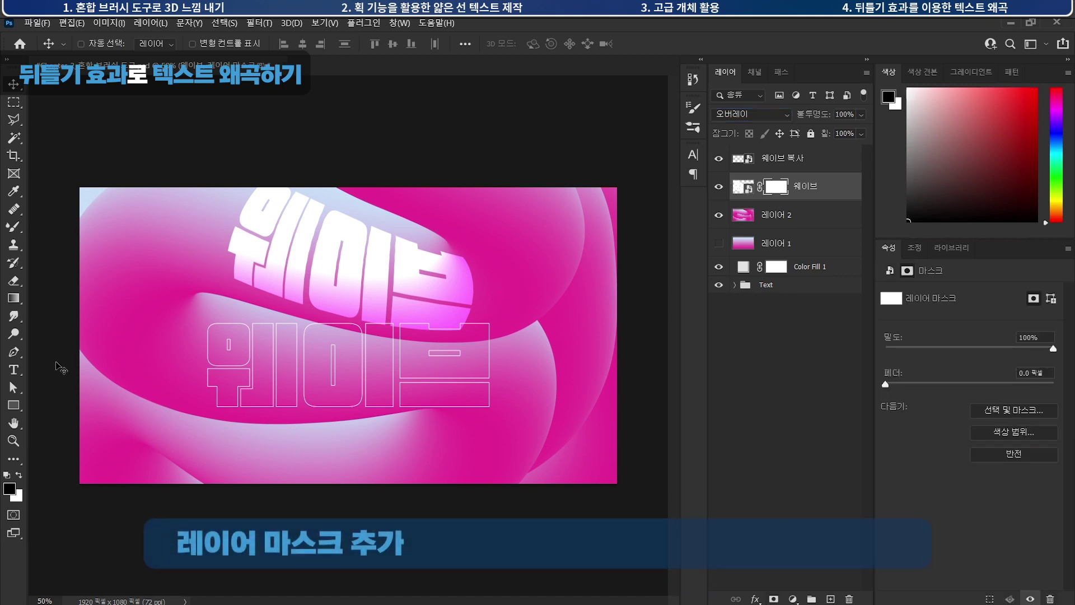
# - Fade the solid lettering's lower part by drawing Basics black-to-transparent gradients upward on its layer mask
pyautogui.click(13, 297)
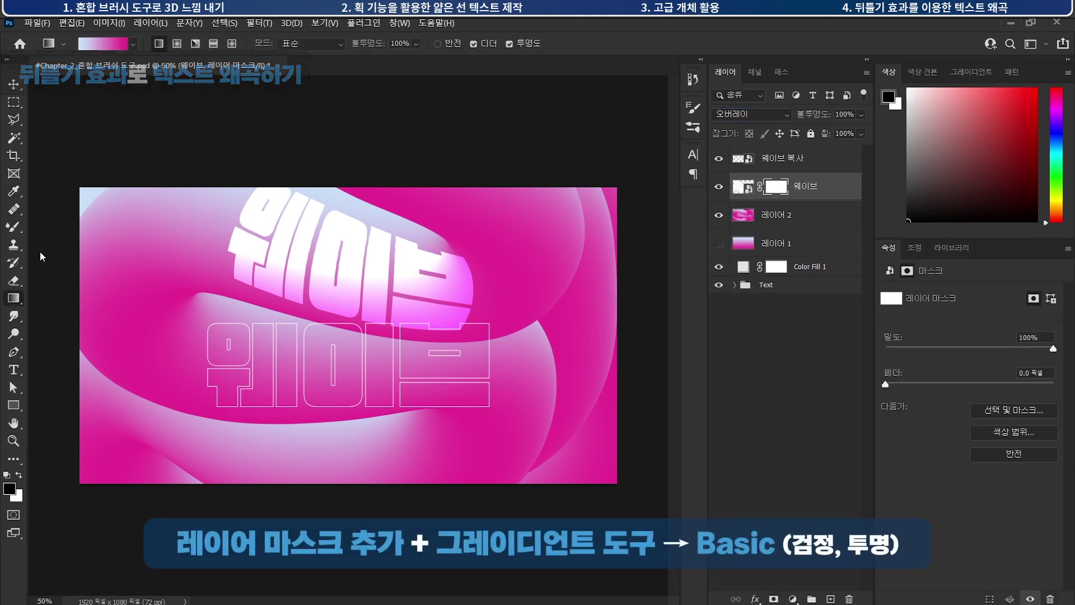
pyautogui.click(133, 44)
pyautogui.click(25, 70)
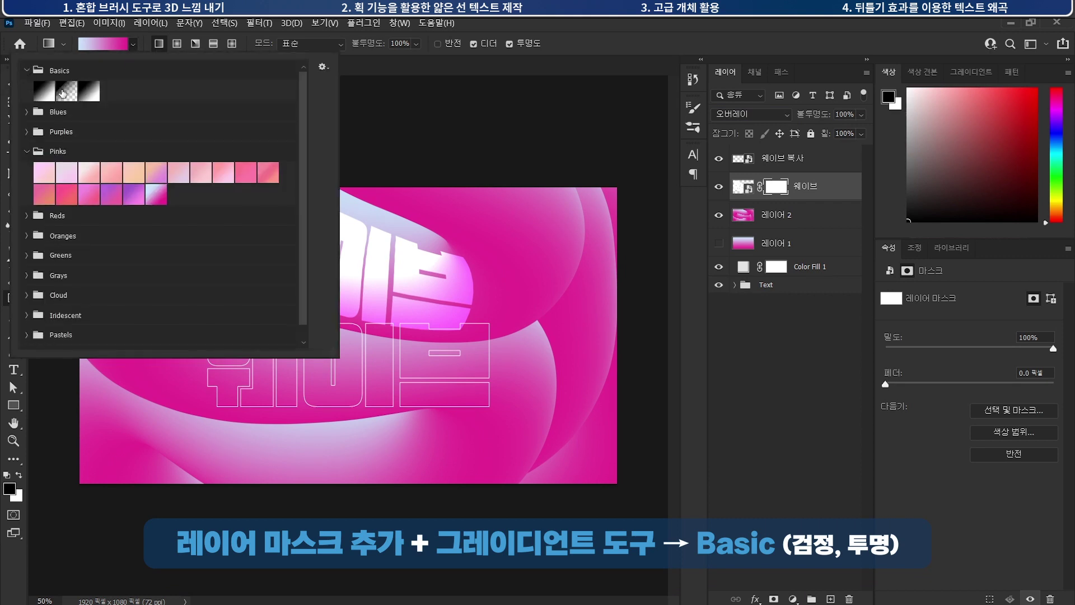
pyautogui.click(67, 91)
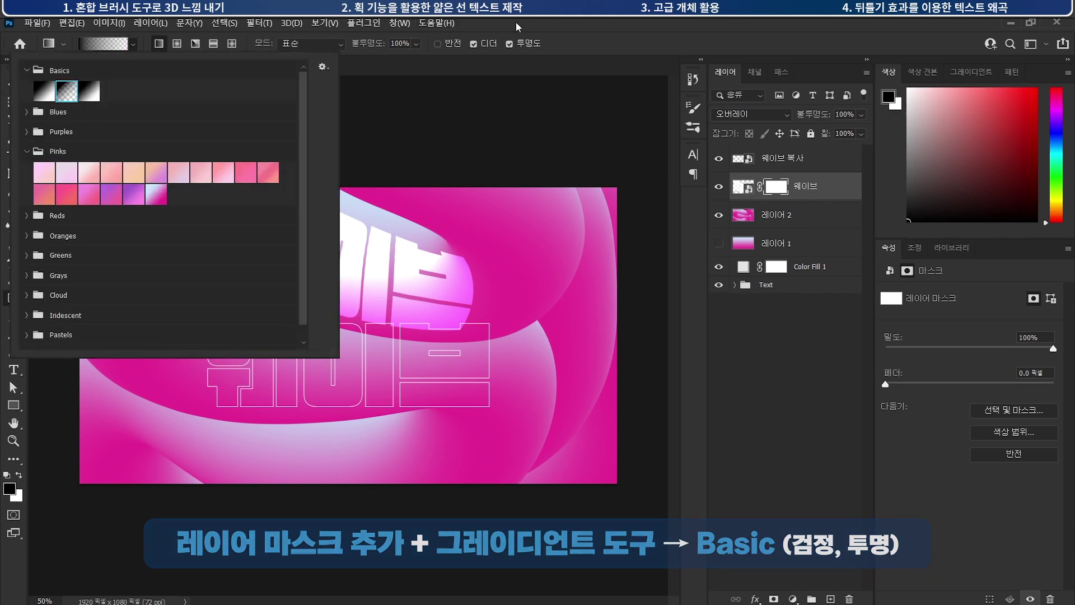
pyautogui.press('Return')
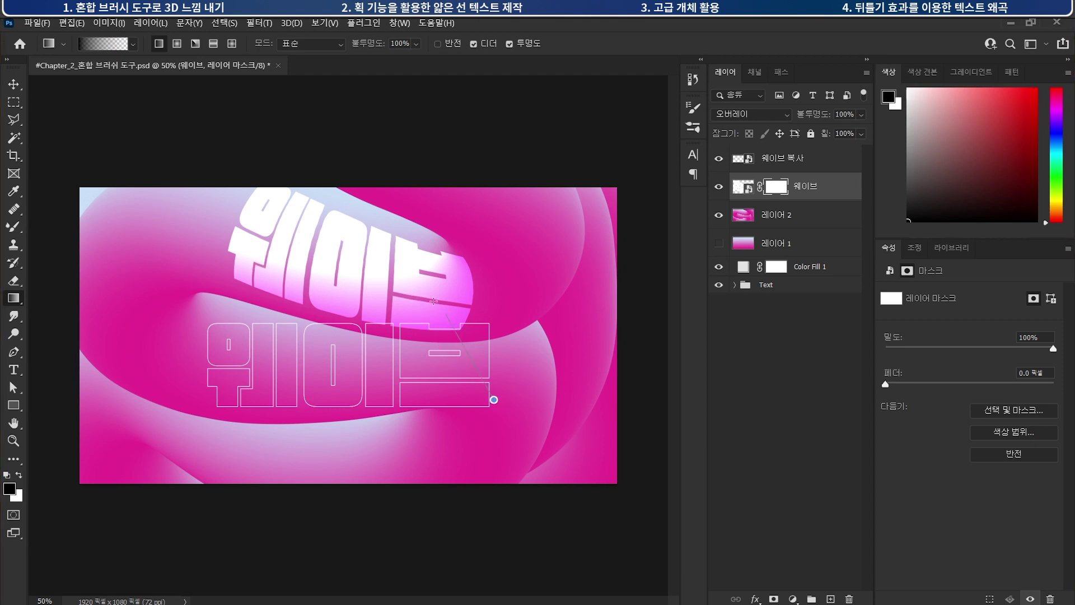
pyautogui.moveTo(439, 307); pyautogui.dragTo(440, 308)
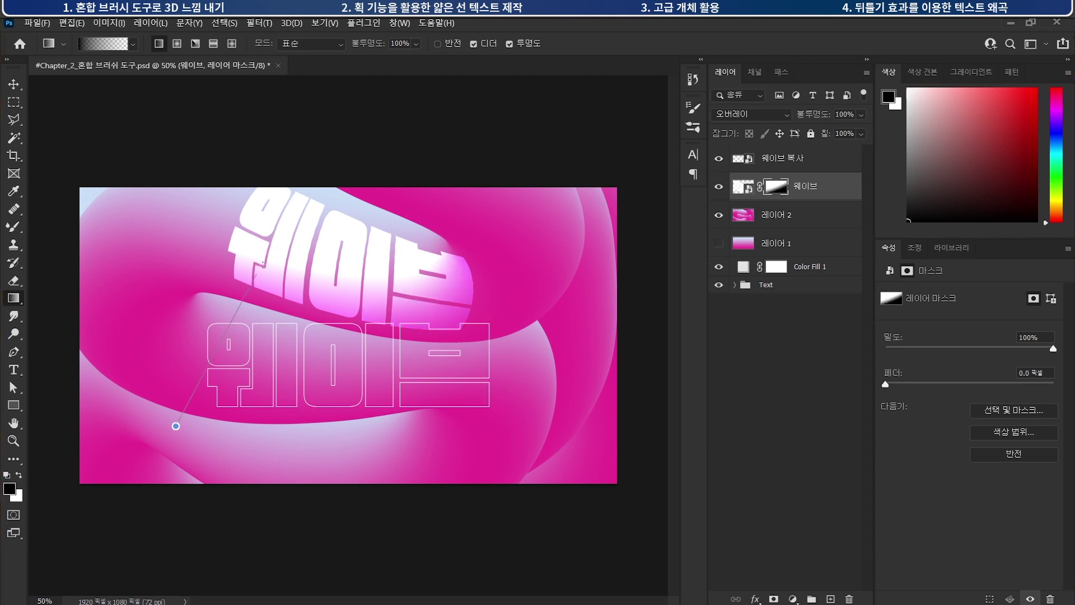
pyautogui.moveTo(258, 270); pyautogui.dragTo(262, 275)
pyautogui.moveTo(330, 304); pyautogui.dragTo(313, 225)
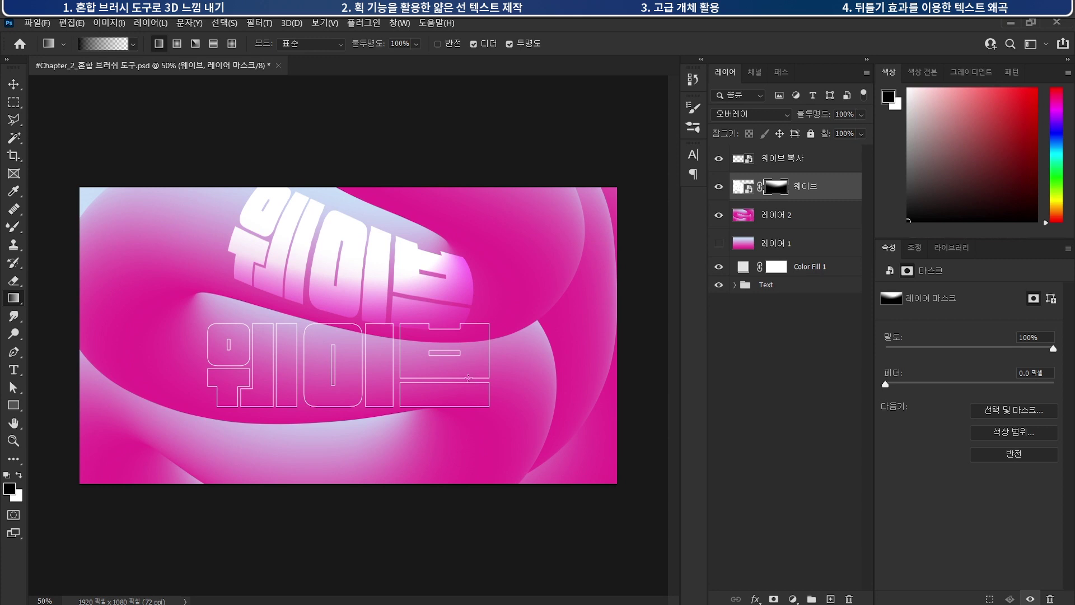
# - Move the outlined "웨이브" copy about 200 px left and slightly up onto the lower wave
pyautogui.click(784, 160)
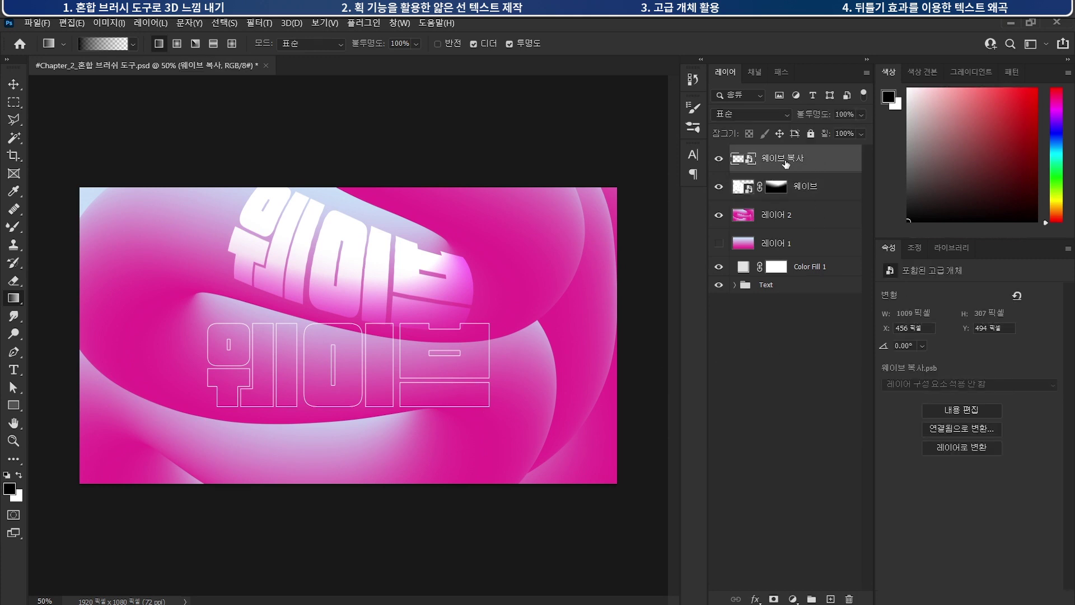
pyautogui.press('Hangul')
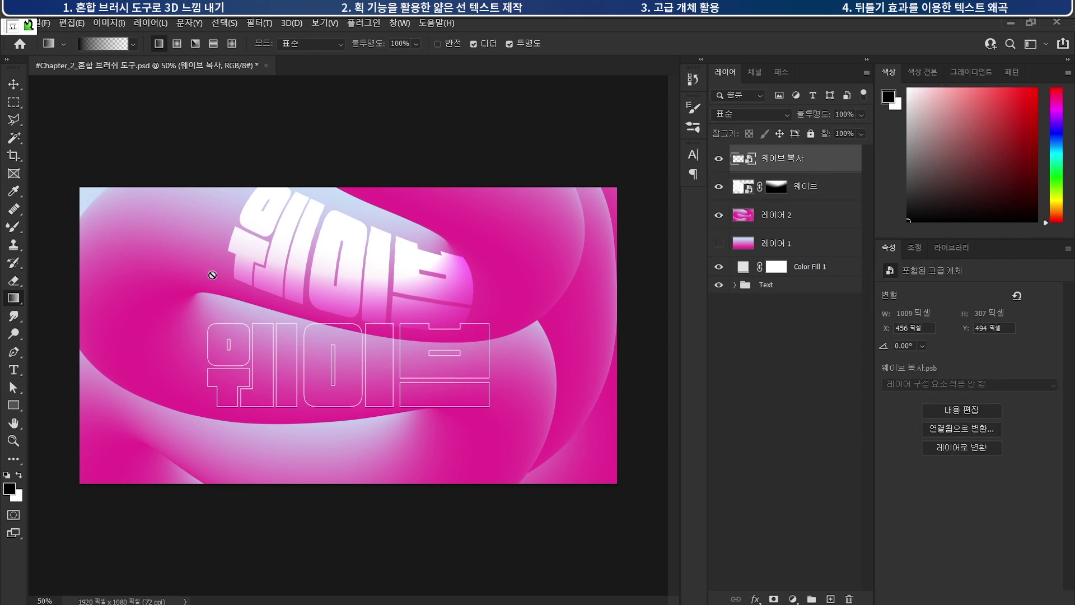
pyautogui.press('v')
pyautogui.moveTo(354, 359); pyautogui.dragTo(297, 354)
# - Warp the outlined lettering so its right end narrows inward and its lower edge follows the wave's curve
pyautogui.hotkey('ctrl', 't')
pyautogui.rightClick(368, 354)
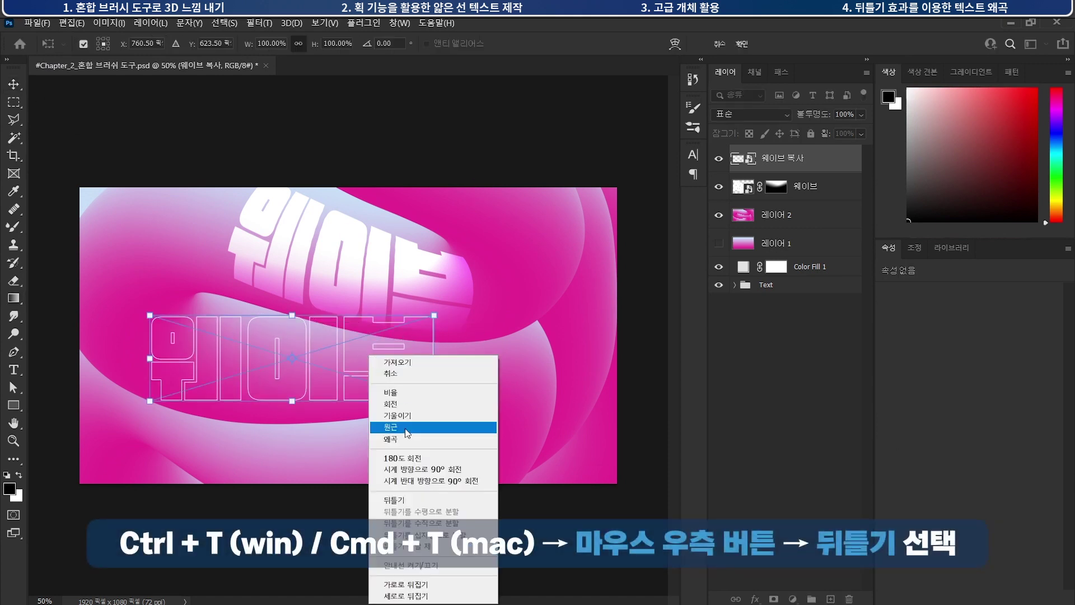
pyautogui.click(400, 500)
pyautogui.moveTo(434, 317); pyautogui.dragTo(396, 346)
pyautogui.moveTo(415, 391); pyautogui.dragTo(367, 401)
pyautogui.moveTo(434, 372); pyautogui.dragTo(400, 358)
pyautogui.moveTo(340, 402); pyautogui.dragTo(310, 420)
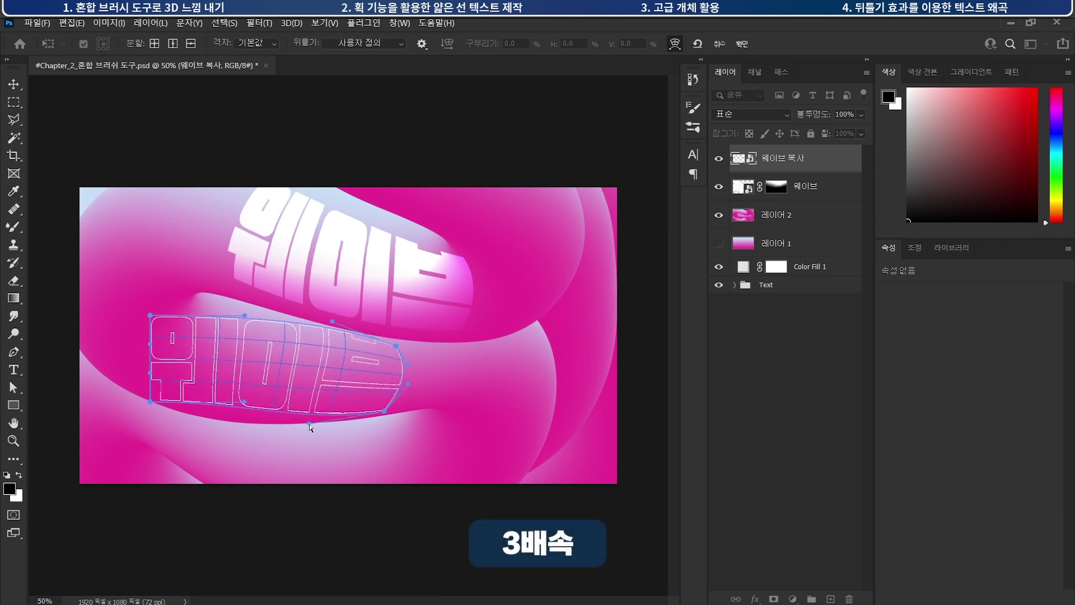
# - Shape the outlined lettering's left corners and right side to the wave's rounded form, and apply the warp
pyautogui.moveTo(151, 400); pyautogui.dragTo(147, 385)
pyautogui.moveTo(150, 312); pyautogui.dragTo(179, 299)
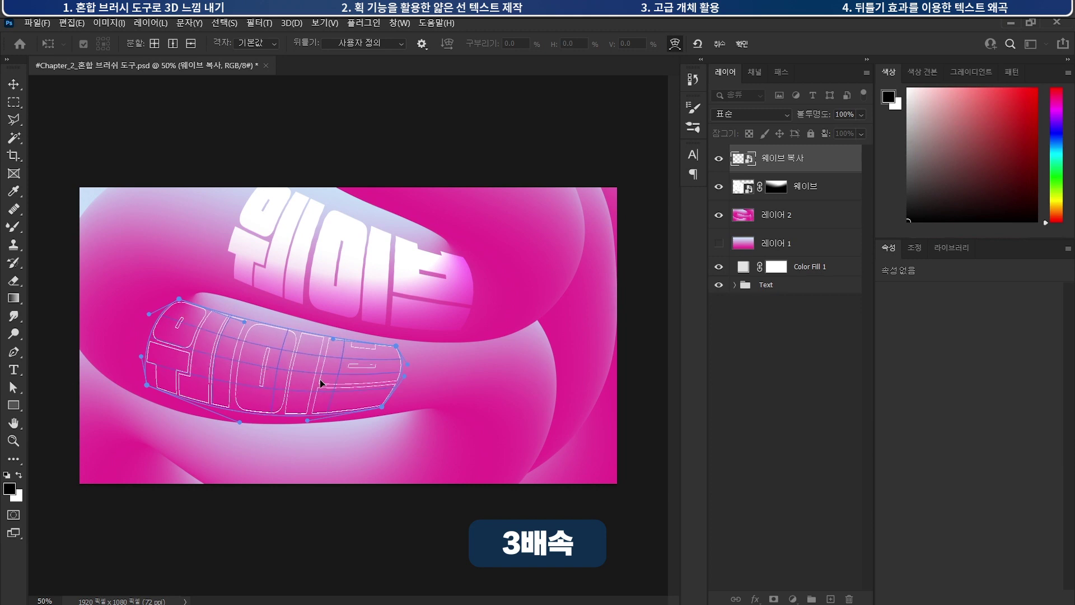
pyautogui.moveTo(333, 339); pyautogui.dragTo(345, 340)
pyautogui.moveTo(408, 364); pyautogui.dragTo(398, 383)
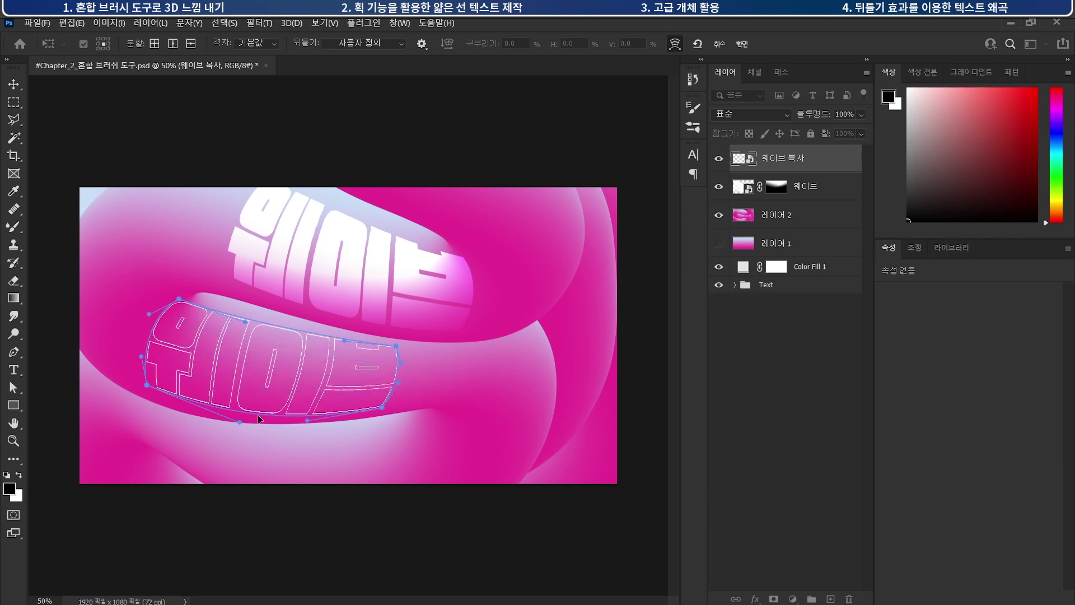
pyautogui.press('Return')
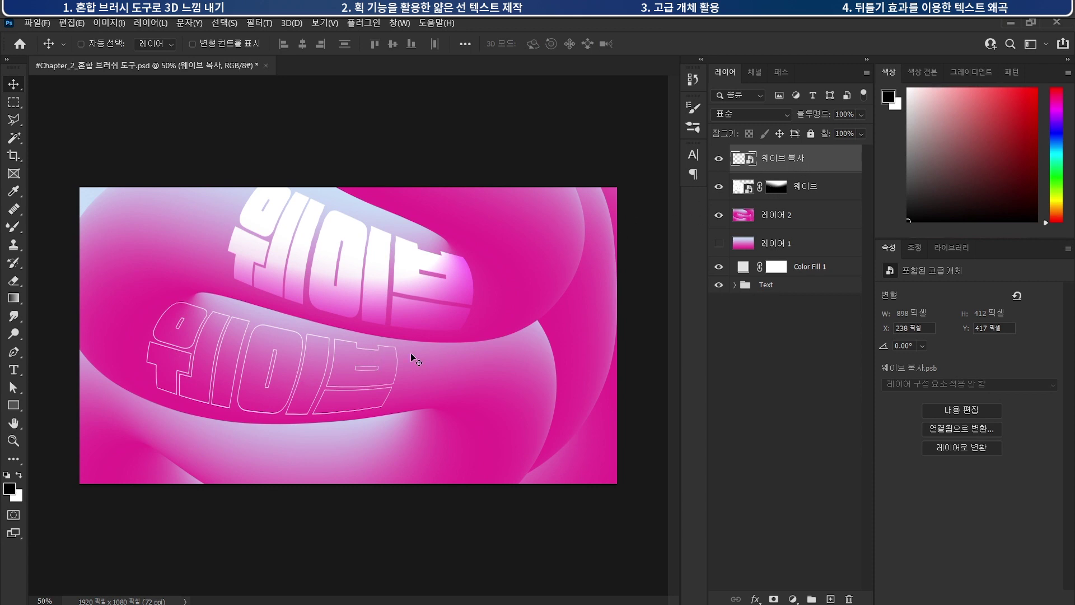
# - Warp the outlined lettering's upper edge slightly upward to follow the wave's curve, and apply the warp
pyautogui.hotkey('ctrl', 't')
pyautogui.rightClick(352, 365)
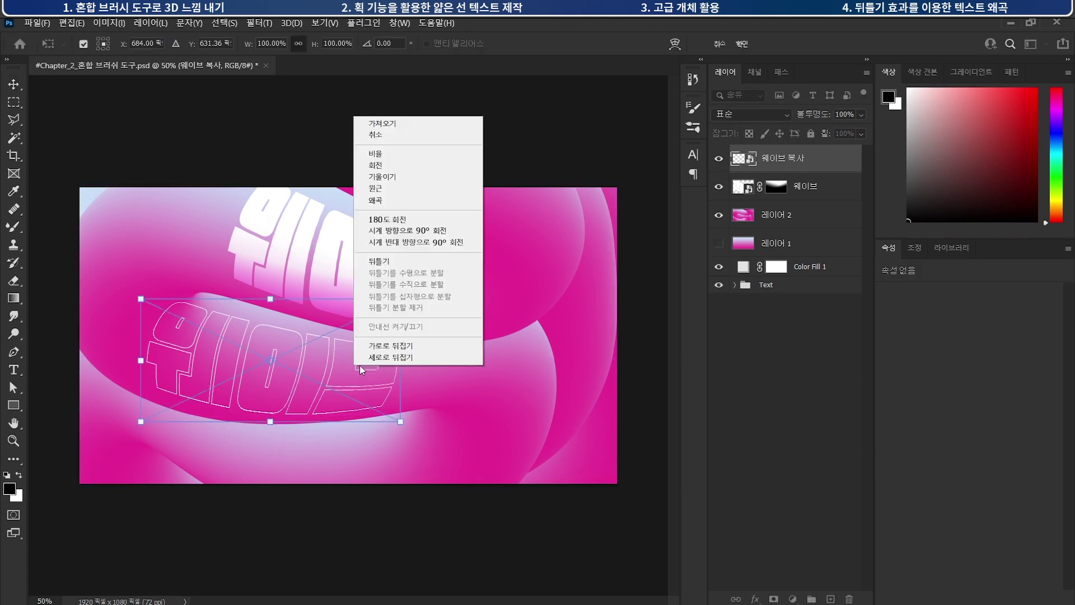
pyautogui.click(402, 262)
pyautogui.moveTo(190, 285)
pyautogui.mouseDown()
pyautogui.moveTo(215, 440)
pyautogui.moveTo(291, 278)
pyautogui.mouseUp()
pyautogui.press('Return')
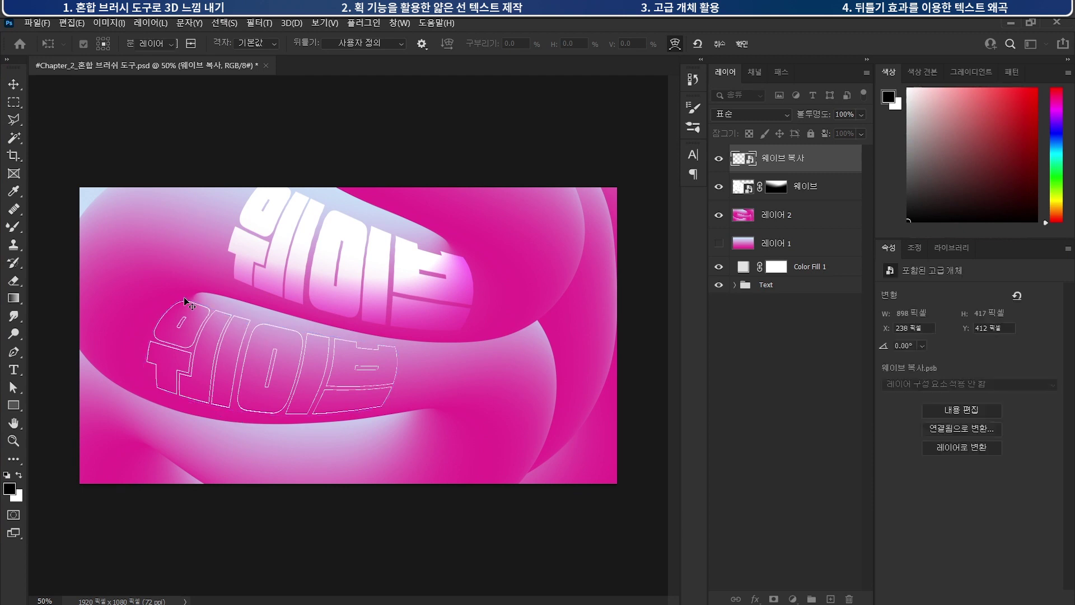
# - Add a layer mask to the outlined lettering and fade its lower part with upward black-to-transparent gradients
pyautogui.click(775, 599)
pyautogui.click(13, 298)
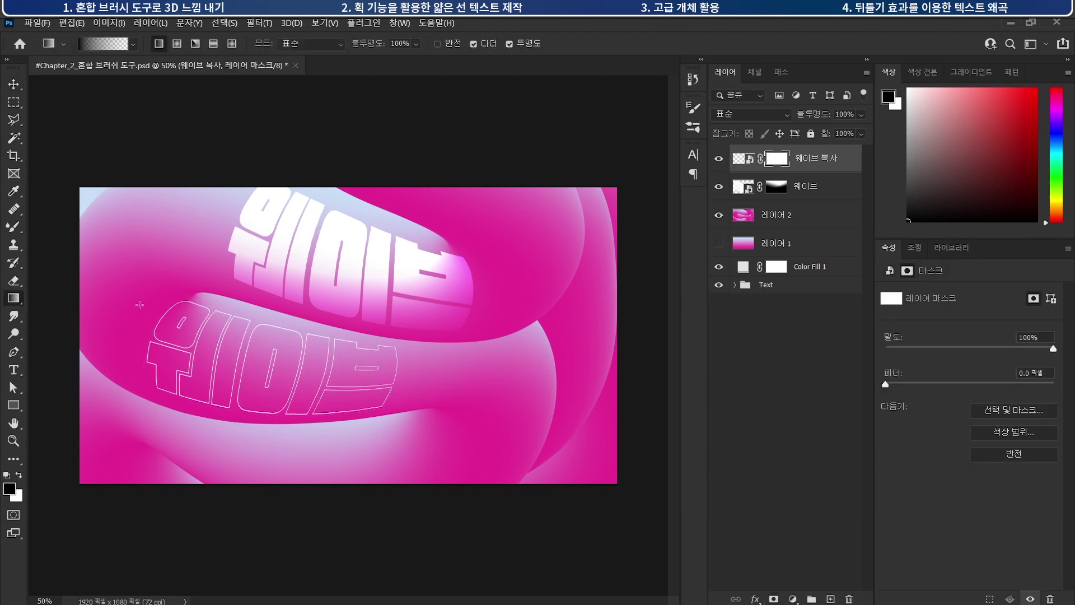
pyautogui.moveTo(312, 364); pyautogui.dragTo(312, 365)
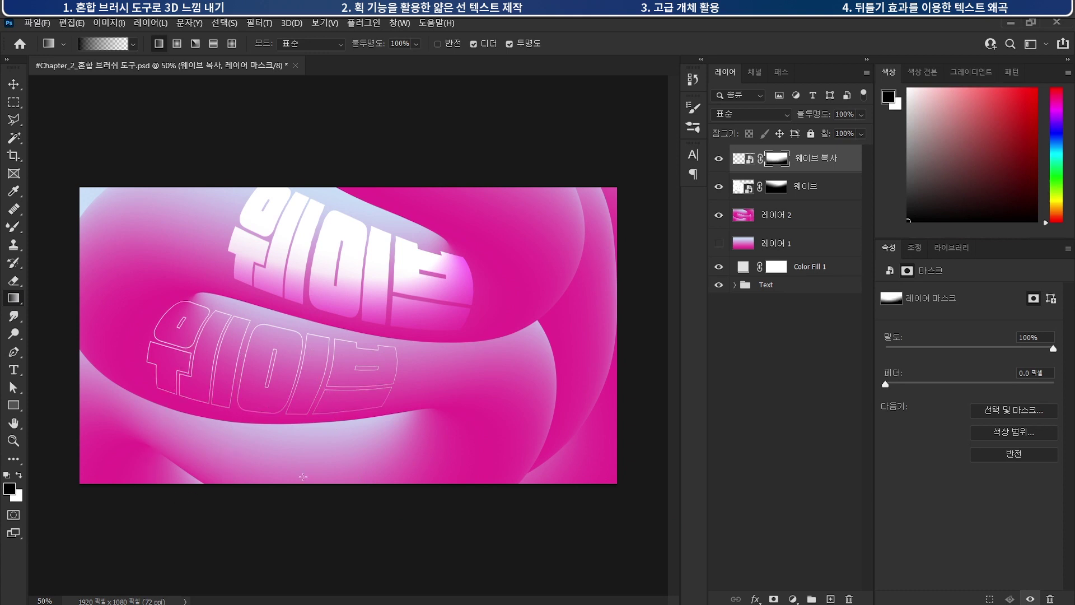
pyautogui.moveTo(290, 374); pyautogui.dragTo(289, 373)
# - Set the outlined lettering layer's blend mode to Overlay (오버레이) and deselect the layer
pyautogui.click(741, 115)
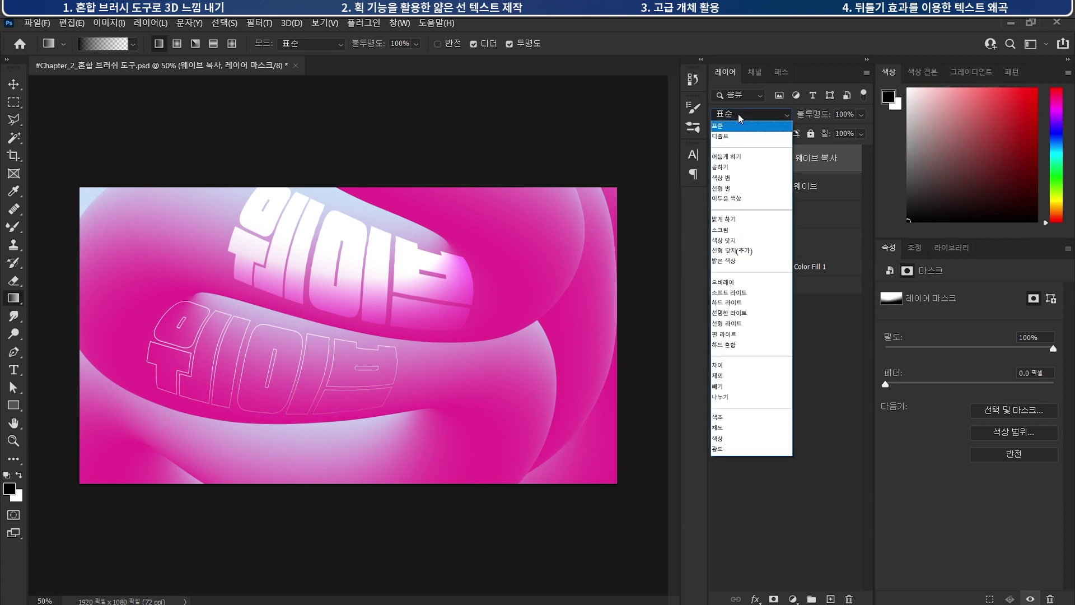
pyautogui.click(728, 282)
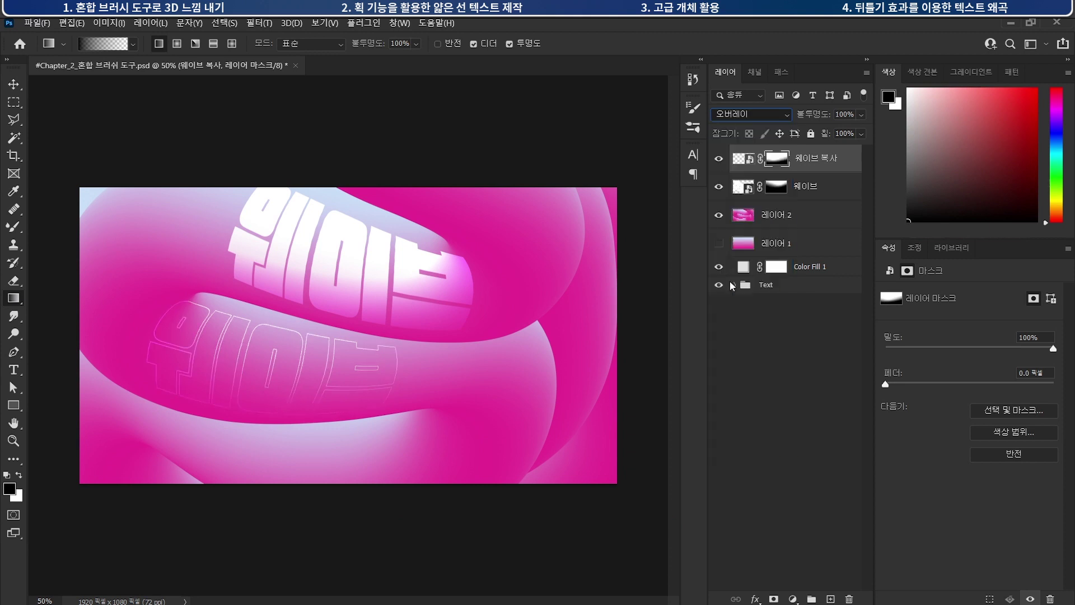
pyautogui.click(778, 348)
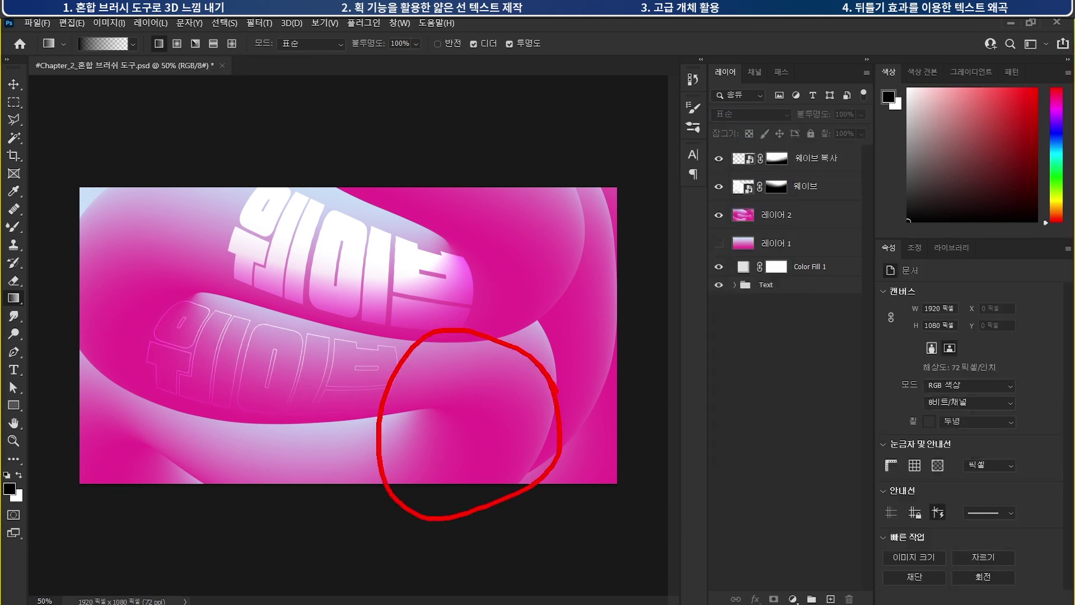
# - Duplicate the solid 웨이브 layer to the top of the stack and move the copy about 340 px right and 550 px down
pyautogui.click(816, 193)
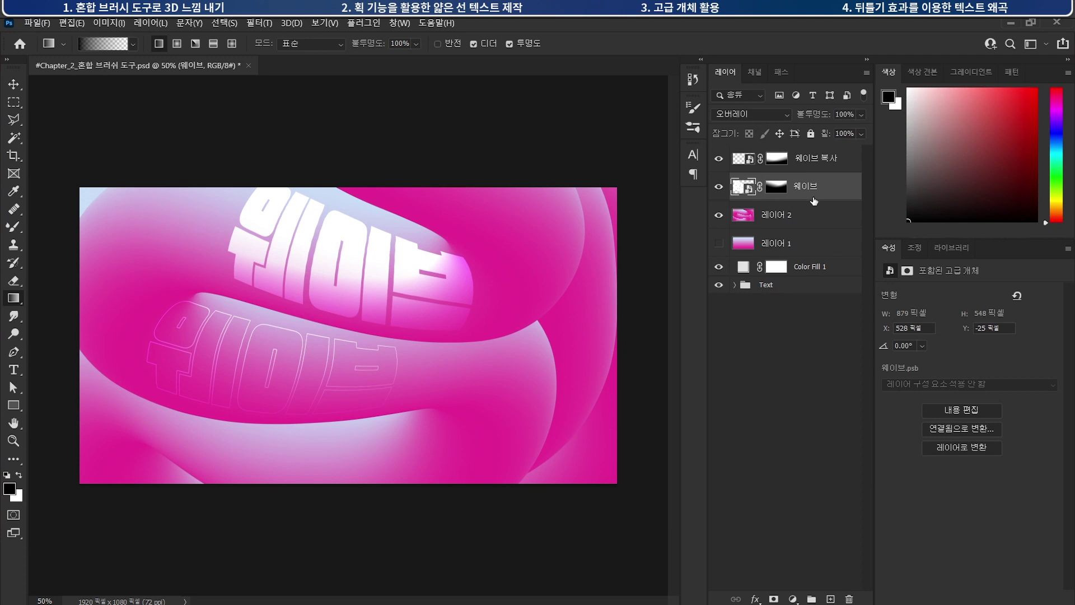
pyautogui.moveTo(834, 191); pyautogui.dragTo(833, 147)
pyautogui.press('v')
pyautogui.moveTo(376, 257); pyautogui.dragTo(529, 404)
# - Delete the layer mask from the 웨이브 복사 2 layer
pyautogui.click(776, 160)
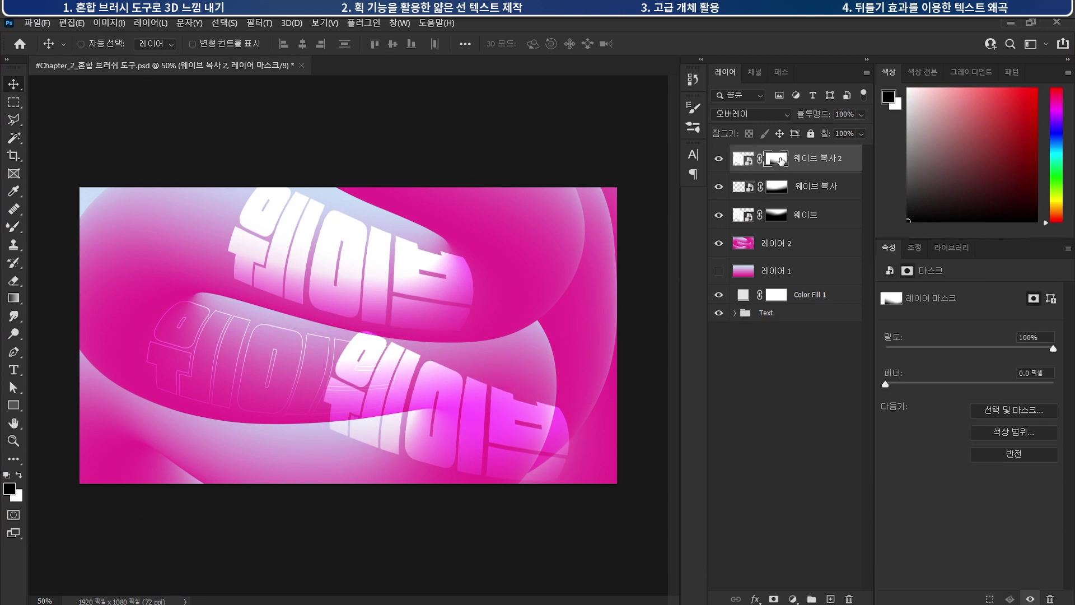
pyautogui.rightClick(775, 160)
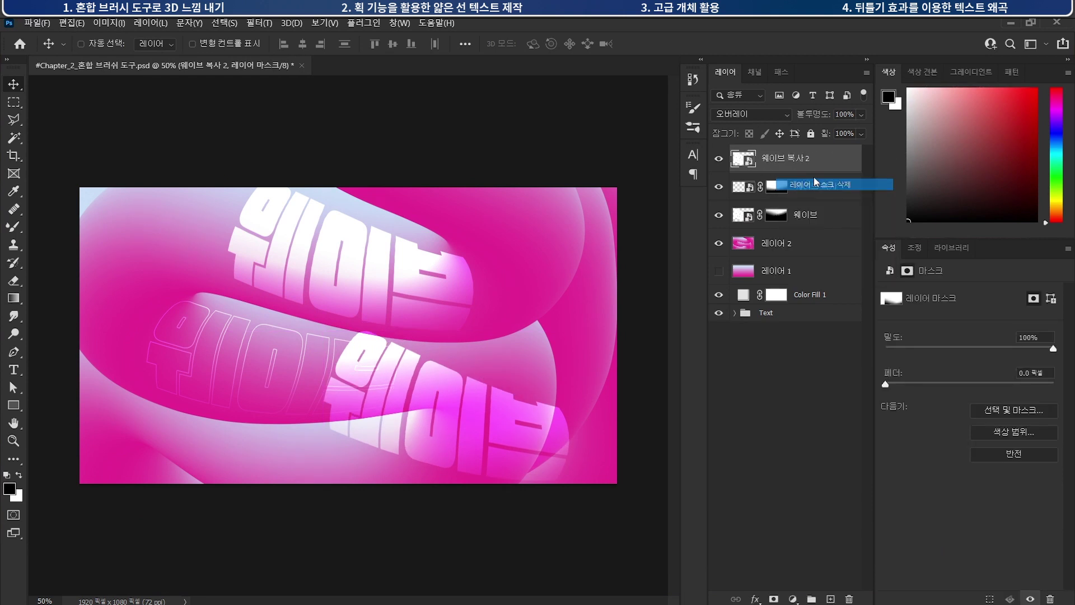
pyautogui.click(814, 179)
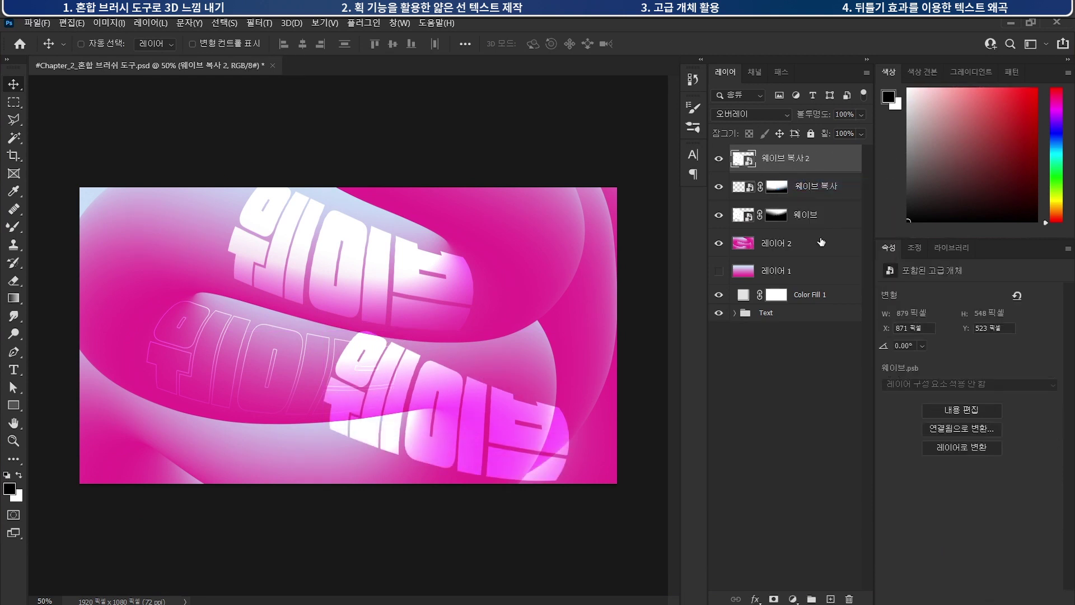
# - Rotate the new solid lettering copy to about -59.25°, scale it to 94.53%, and position it over the lower-right wave
pyautogui.hotkey('ctrl', 't')
pyautogui.moveTo(583, 340); pyautogui.dragTo(397, 271)
pyautogui.moveTo(454, 418); pyautogui.dragTo(506, 418)
pyautogui.rightClick(503, 397)
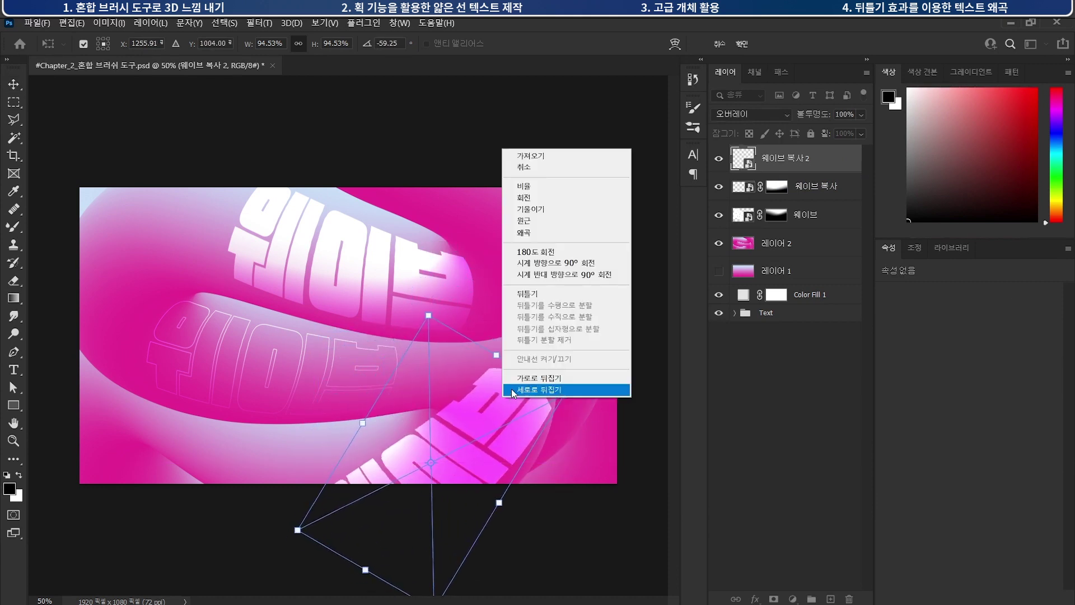
# - Warp the rotated solid lettering so it bends along the lower-right wave with a rounded right end, and apply the transformation
pyautogui.click(527, 294)
pyautogui.moveTo(518, 368); pyautogui.dragTo(455, 444)
pyautogui.moveTo(340, 492); pyautogui.dragTo(322, 448)
pyautogui.moveTo(372, 511); pyautogui.dragTo(301, 470)
pyautogui.moveTo(462, 452); pyautogui.dragTo(452, 442)
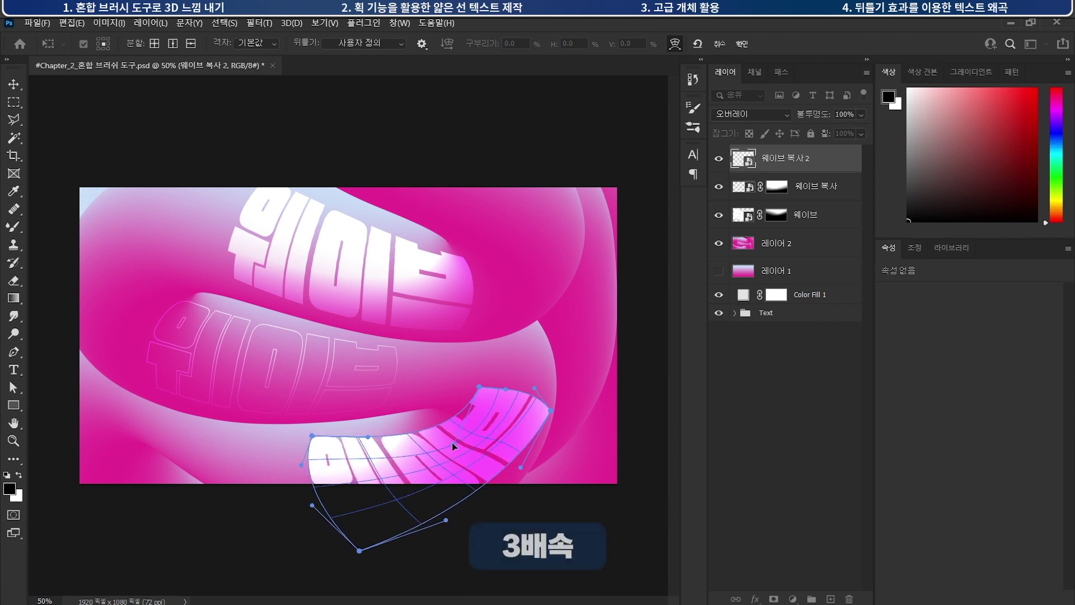
pyautogui.moveTo(551, 410); pyautogui.dragTo(538, 433)
pyautogui.moveTo(301, 464); pyautogui.dragTo(413, 466)
pyautogui.moveTo(472, 404); pyautogui.dragTo(526, 445)
pyautogui.press('Return')
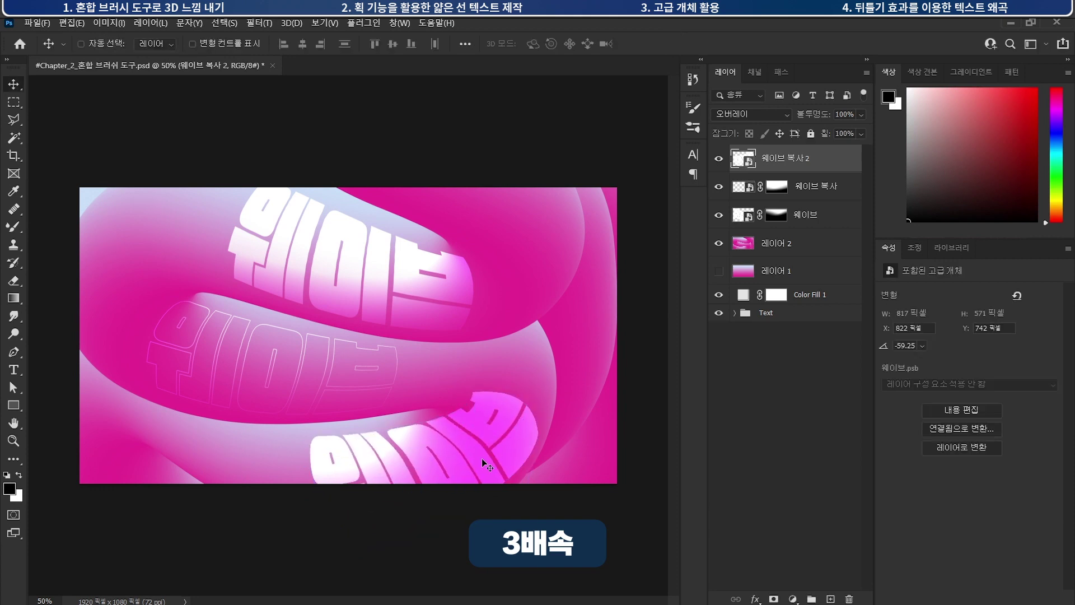
# - Add a layer mask to 웨이브 복사 2 and fade the lettering's lower and right edges with black-to-transparent gradients
pyautogui.click(774, 599)
pyautogui.press('g')
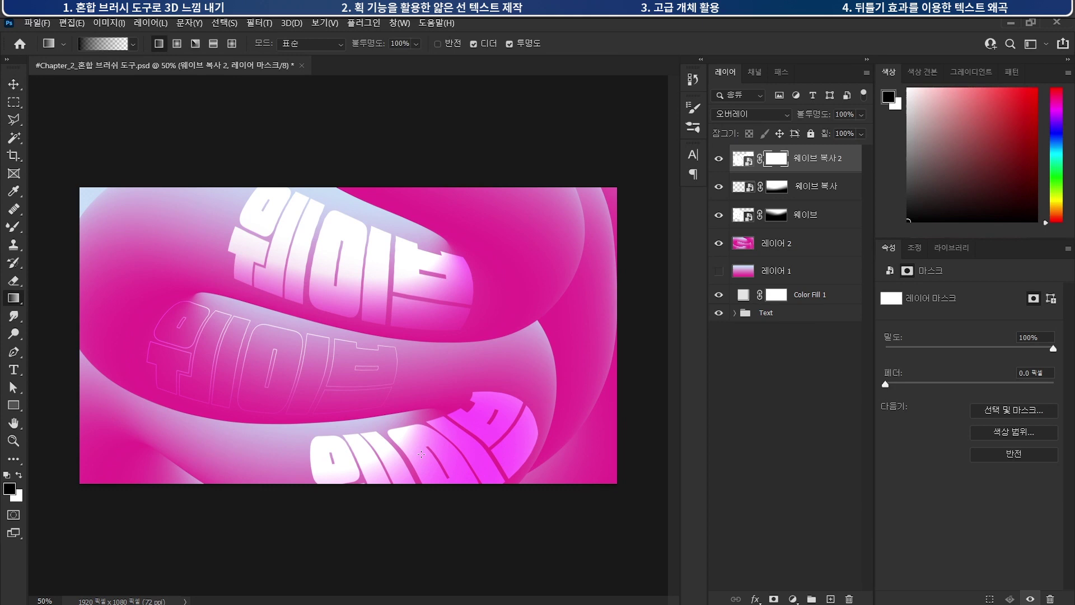
pyautogui.moveTo(494, 491); pyautogui.dragTo(516, 532)
pyautogui.moveTo(575, 366); pyautogui.dragTo(483, 449)
pyautogui.moveTo(347, 504); pyautogui.dragTo(330, 565)
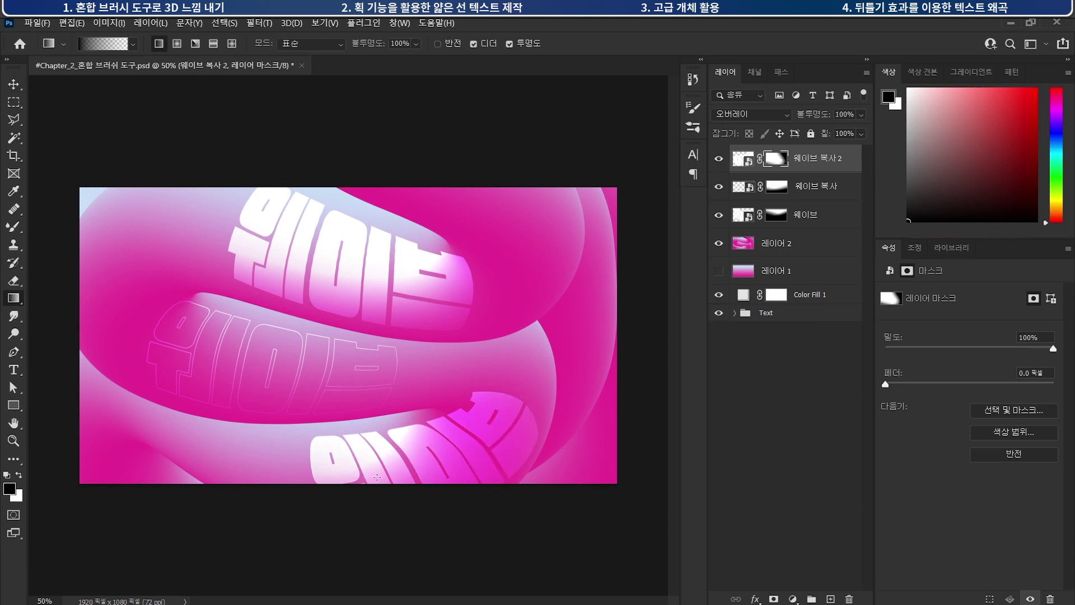
# - Move the Text group to the top of the layer stack and its Rounded Rectangle 1 directly beneath 레이어 2
pyautogui.click(773, 314)
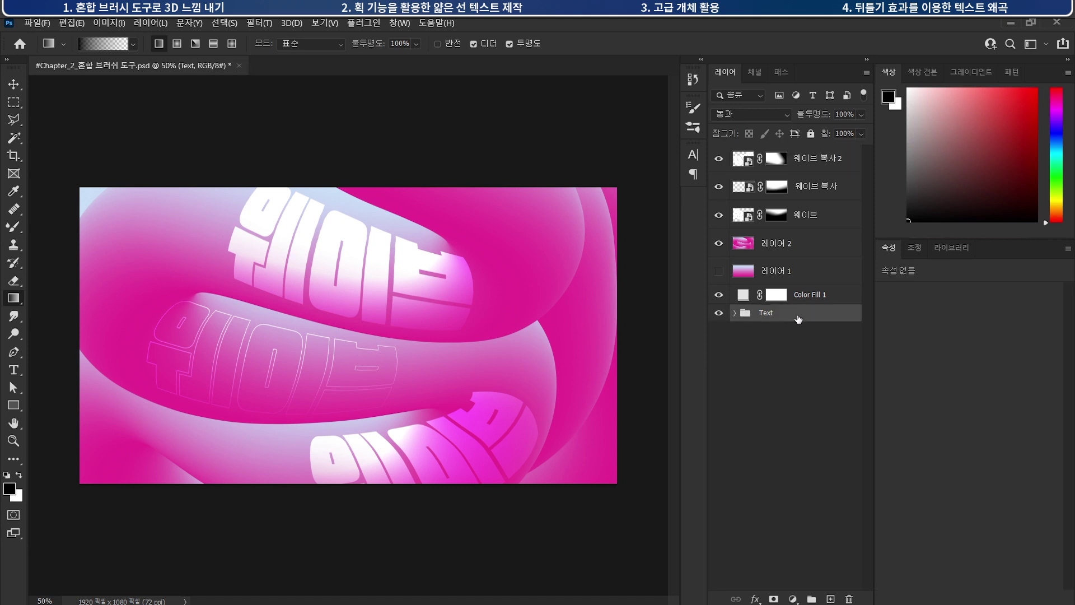
pyautogui.moveTo(782, 320); pyautogui.dragTo(790, 150)
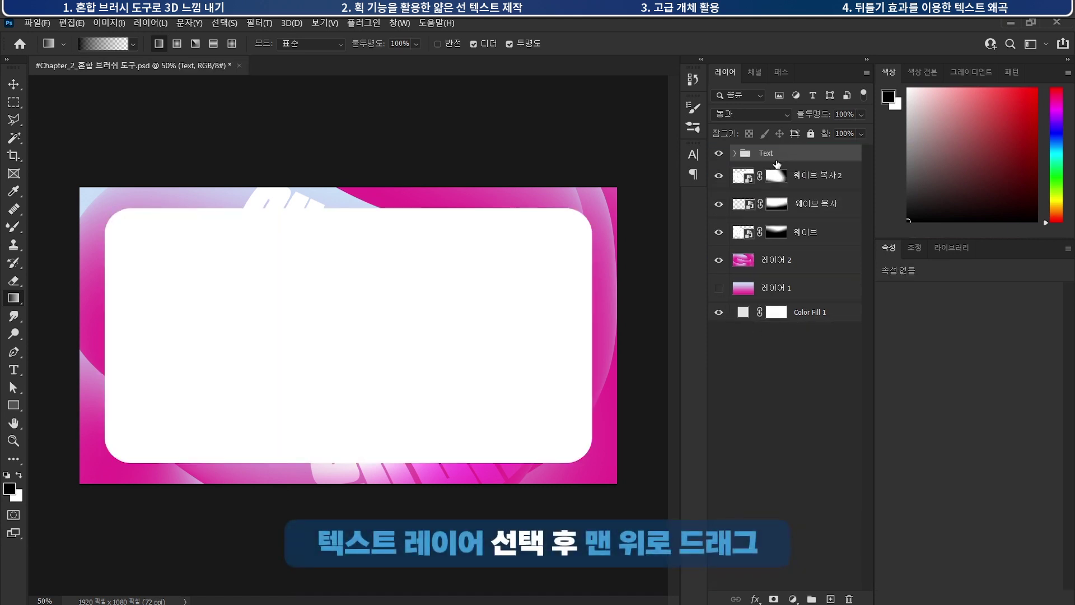
pyautogui.click(734, 153)
pyautogui.click(813, 208)
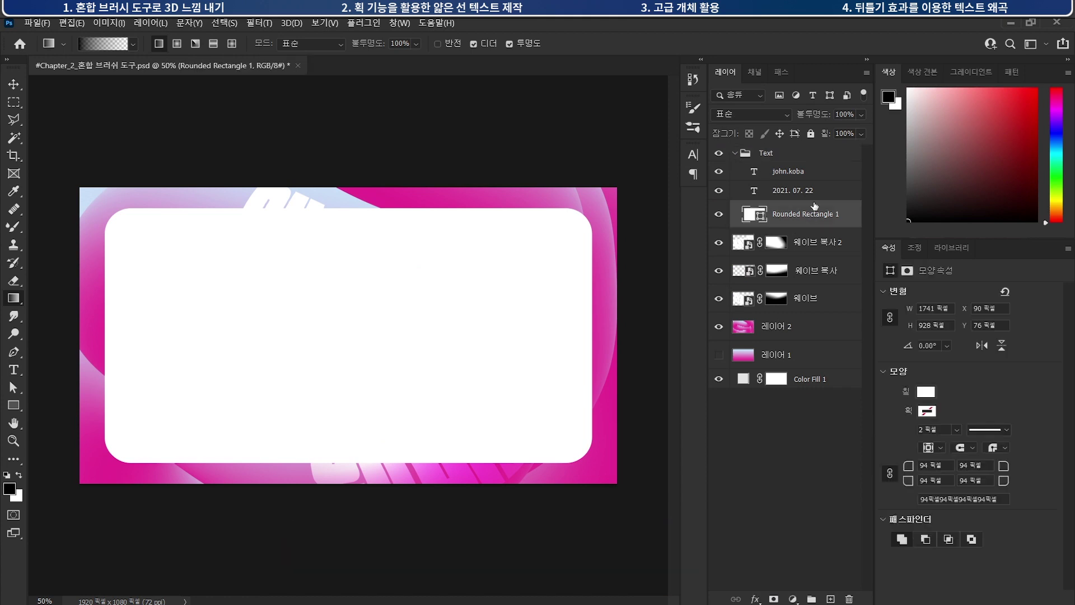
pyautogui.moveTo(798, 218); pyautogui.dragTo(797, 350)
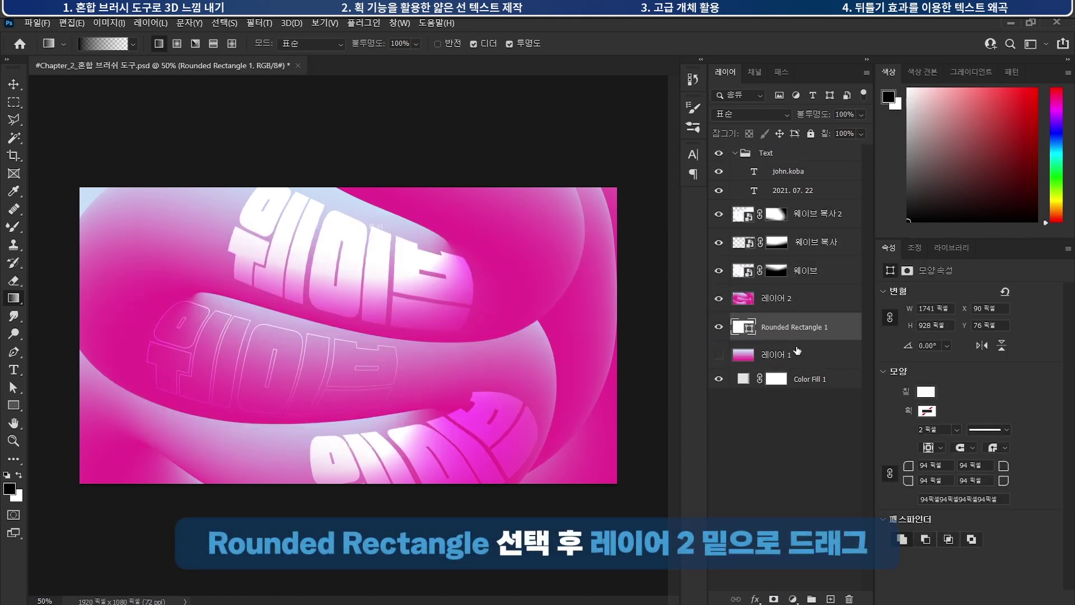
# - Clip 레이어 2 and the three 웨이브 lettering layers to Rounded Rectangle 1 with clipping masks
pyautogui.click(795, 303)
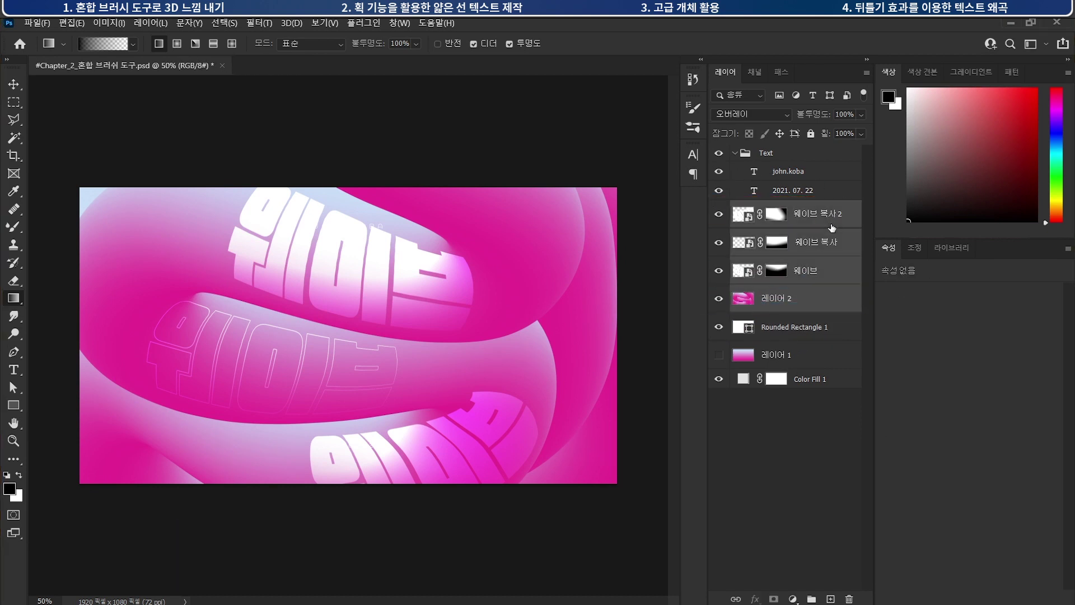
pyautogui.rightClick(826, 305)
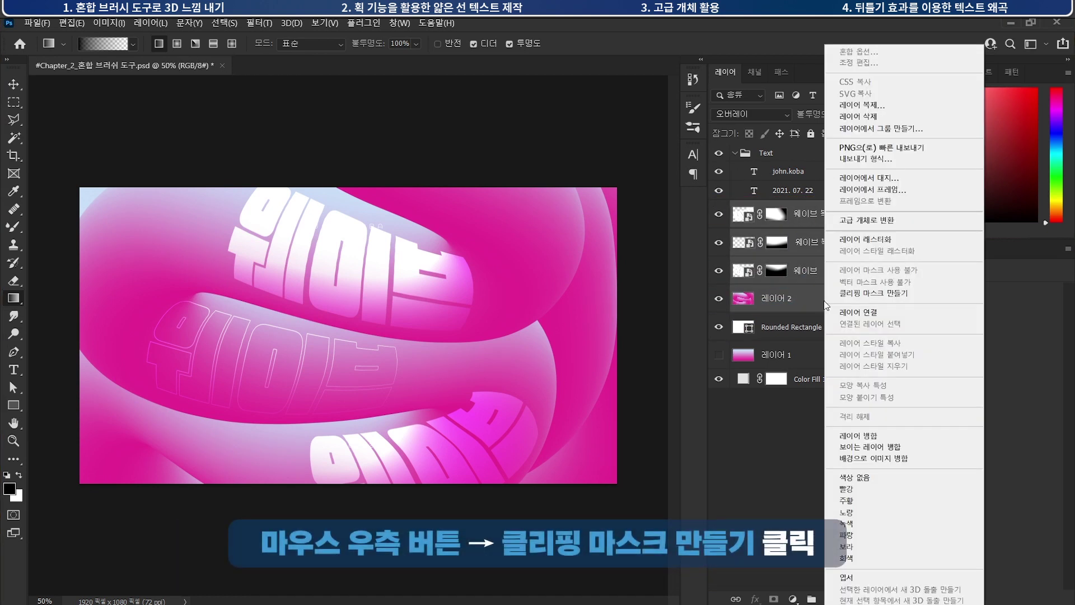
pyautogui.click(860, 292)
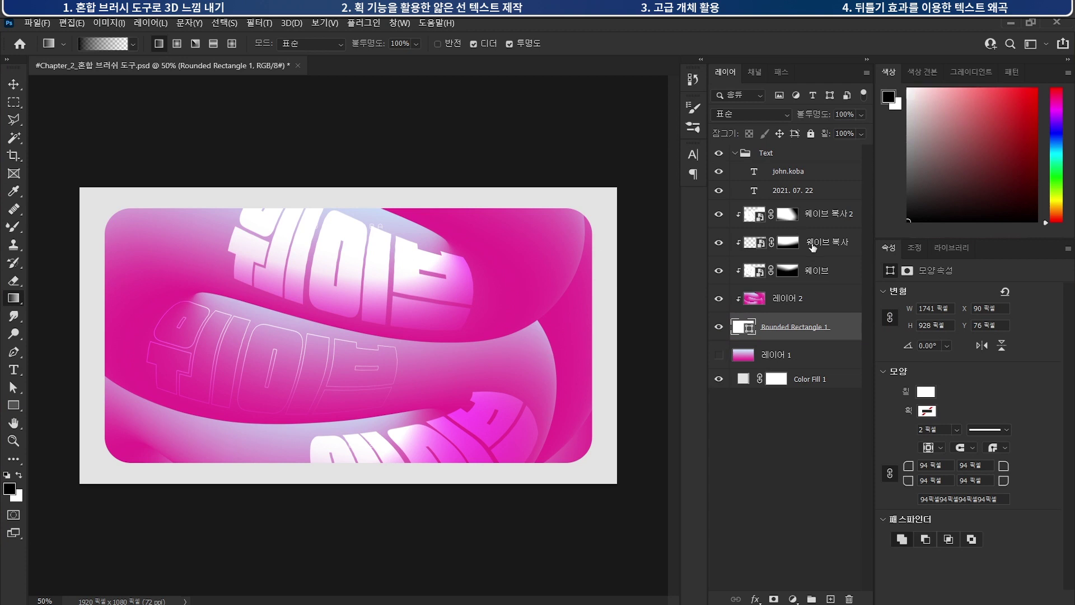
# - Fade the upper solid lettering's top edge with more black-to-transparent gradients on the 웨이브 layer mask
pyautogui.click(729, 280)
pyautogui.click(719, 271)
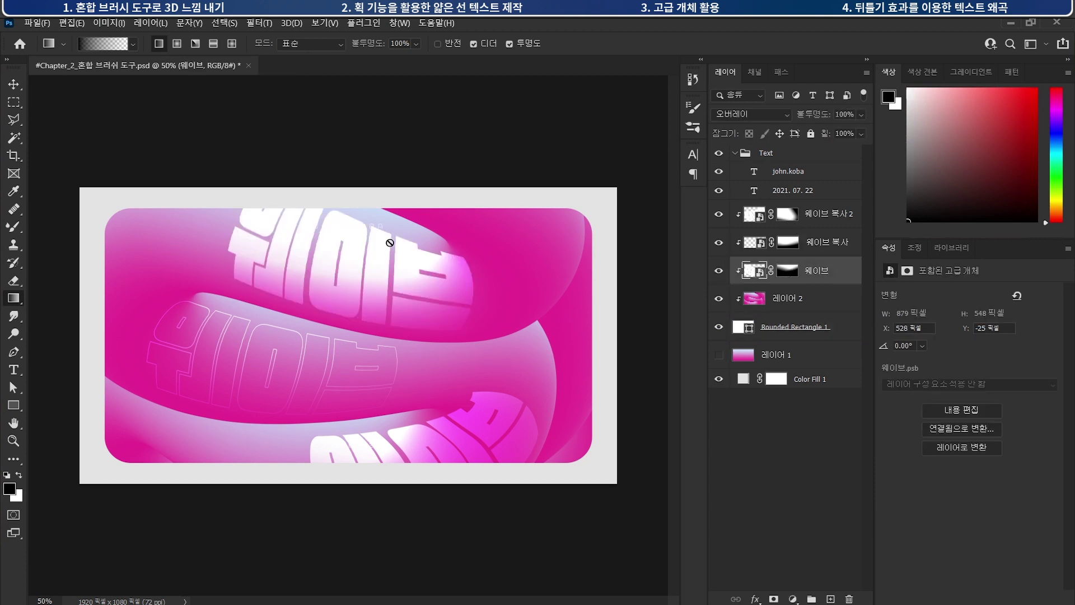
pyautogui.click(782, 274)
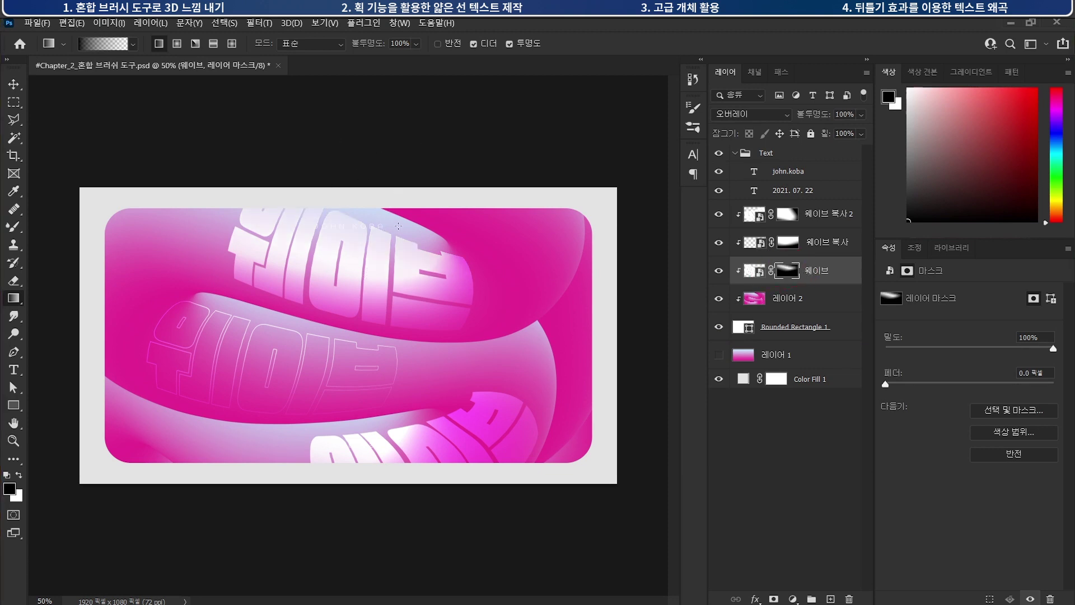
pyautogui.moveTo(377, 293); pyautogui.dragTo(377, 293)
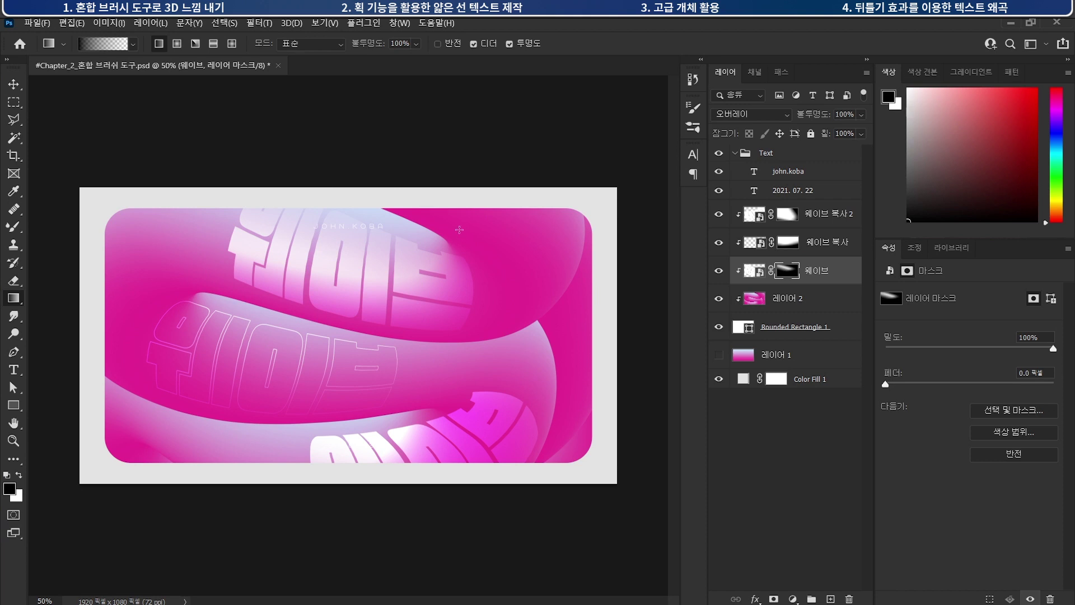
pyautogui.moveTo(460, 183); pyautogui.dragTo(448, 200)
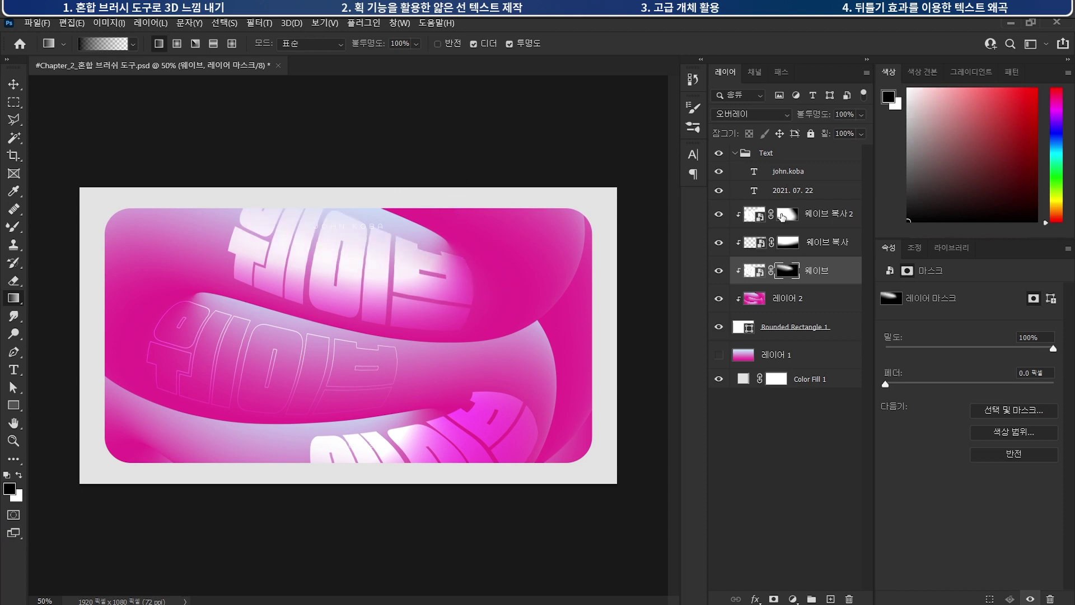
# - Fade the lower solid lettering further with a black-to-transparent gradient on the 웨이브 복사 2 layer mask
pyautogui.click(782, 217)
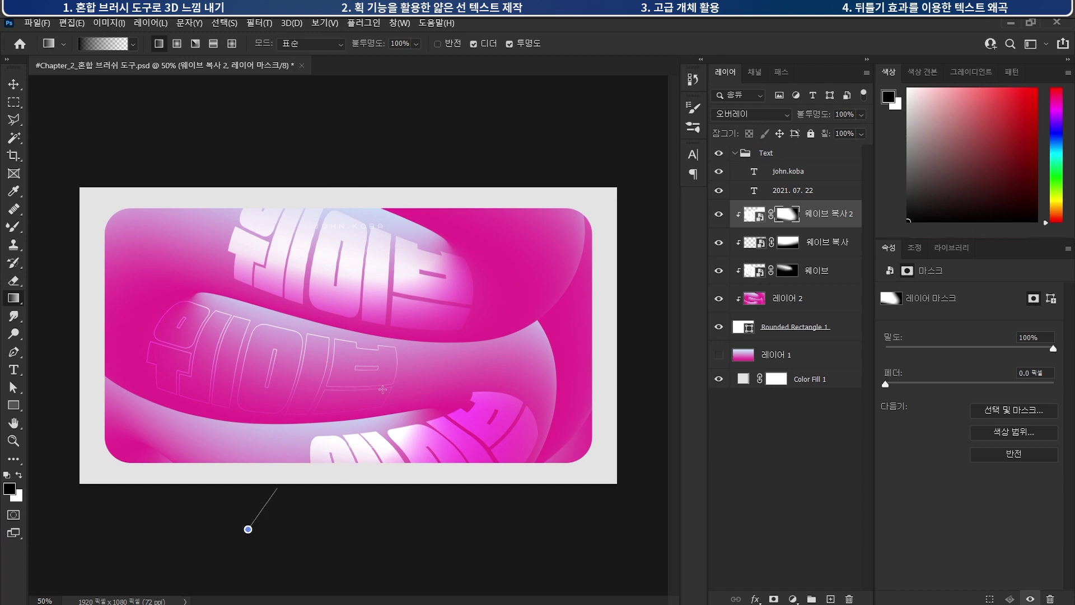